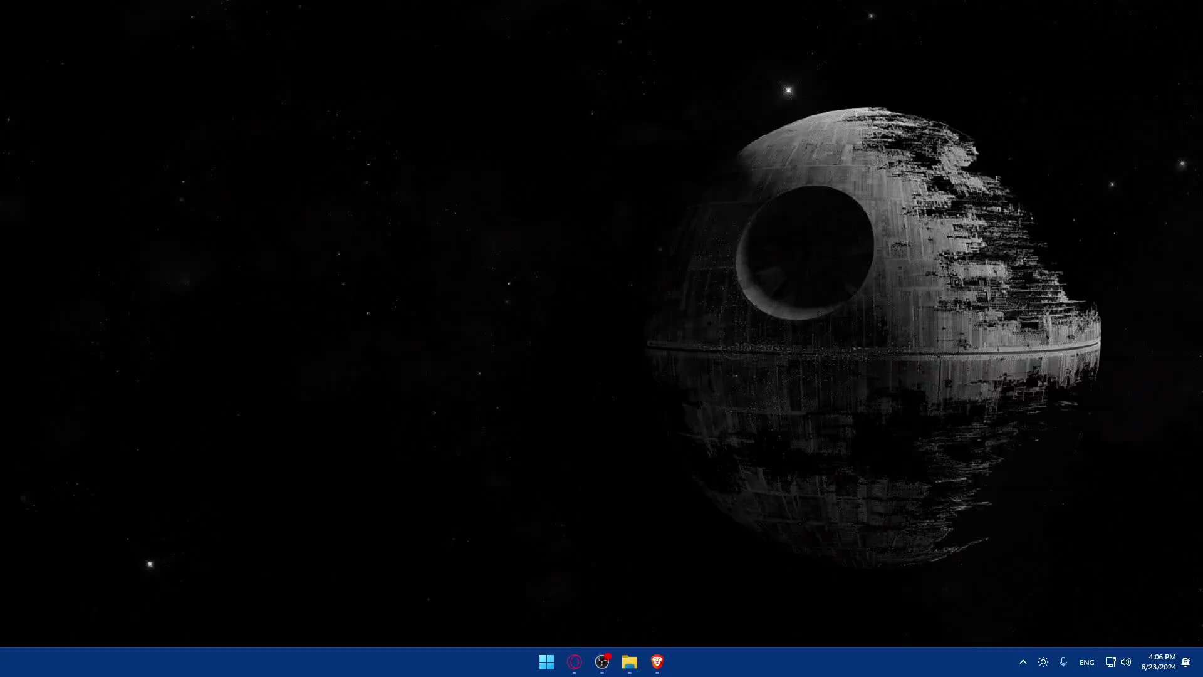
Open Brave and run a Google search for 'goodnotes'
click(656, 662)
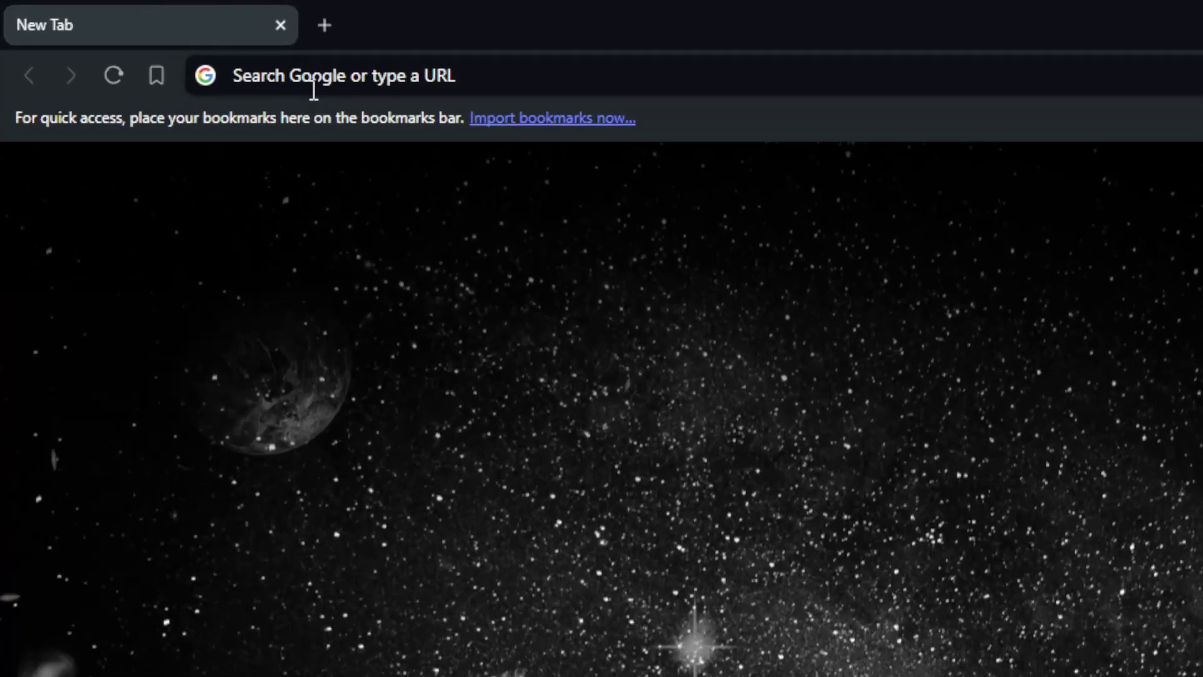
click(314, 89)
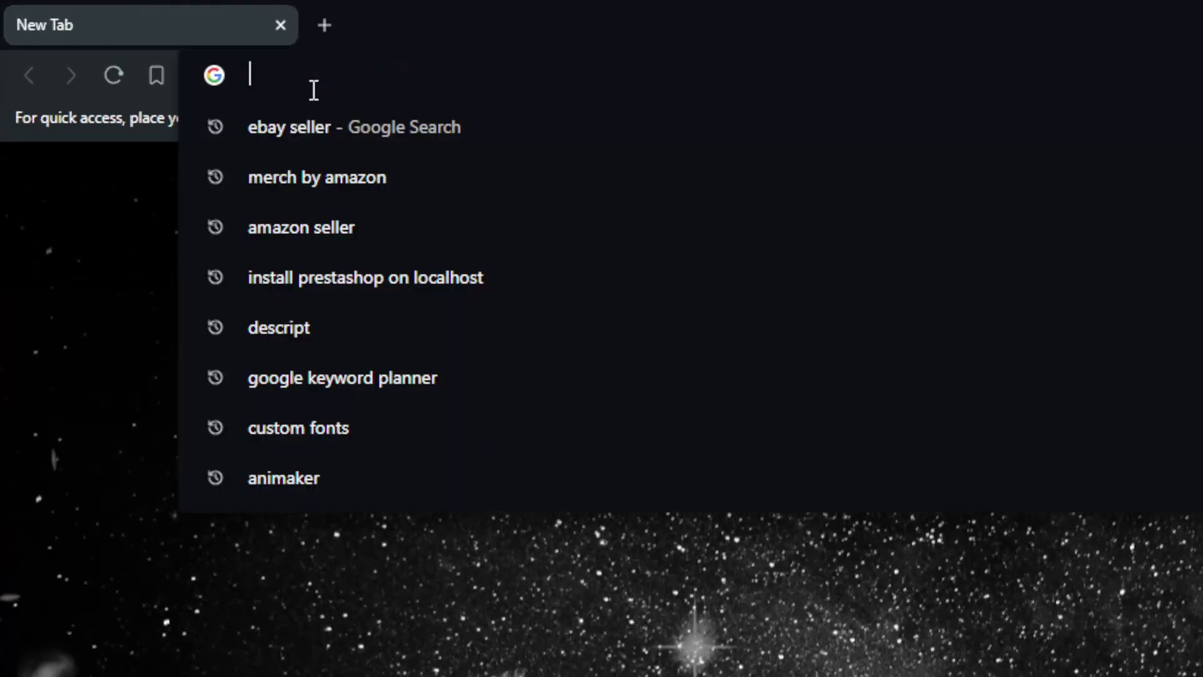
text(googd)
key(BackSpace)
key(BackSpace)
key(BackSpace)
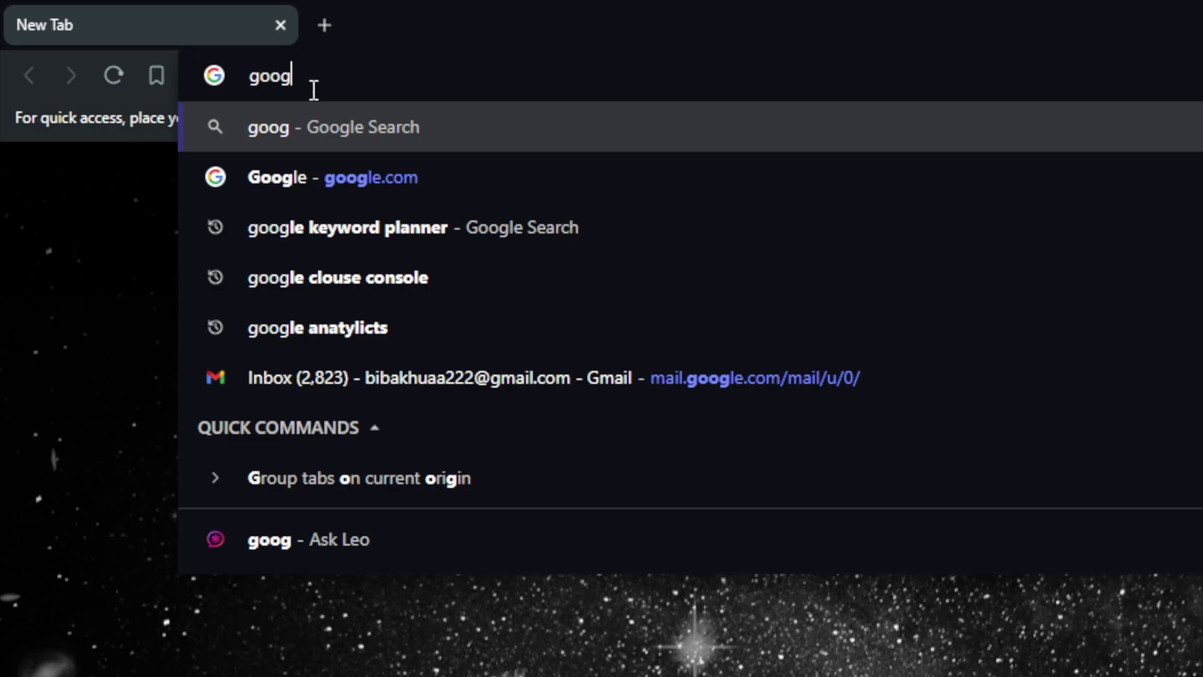
text(d)
key(BackSpace)
key(BackSpace)
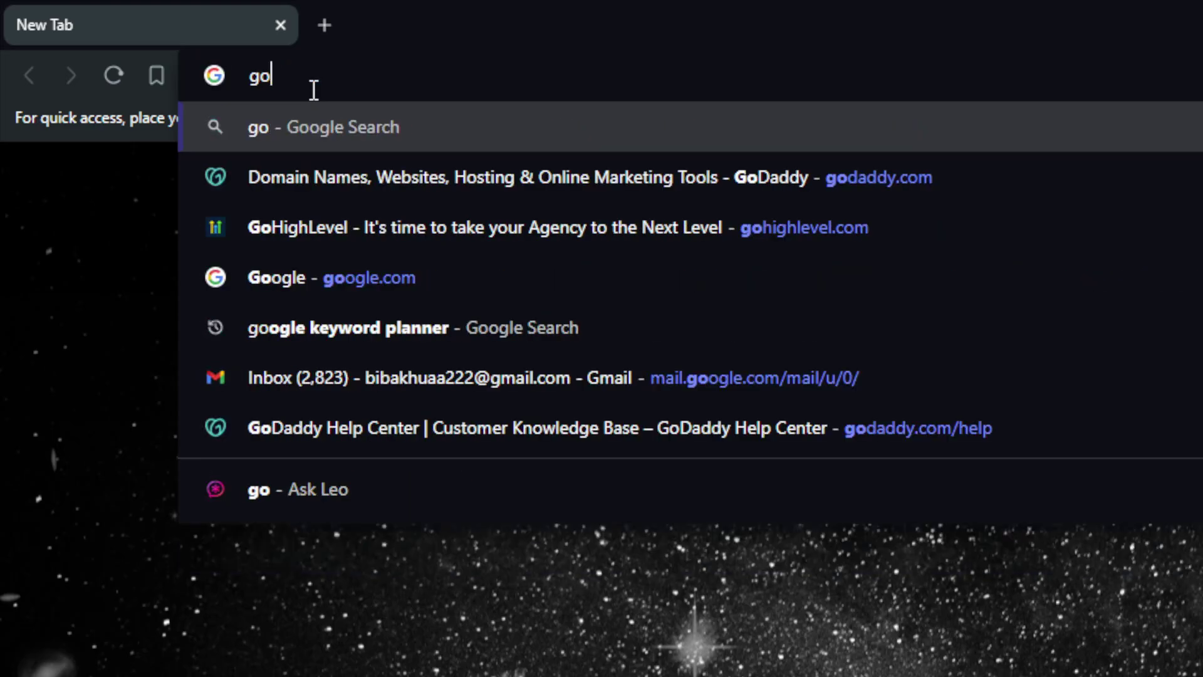
text(odnotes)
key(Return)
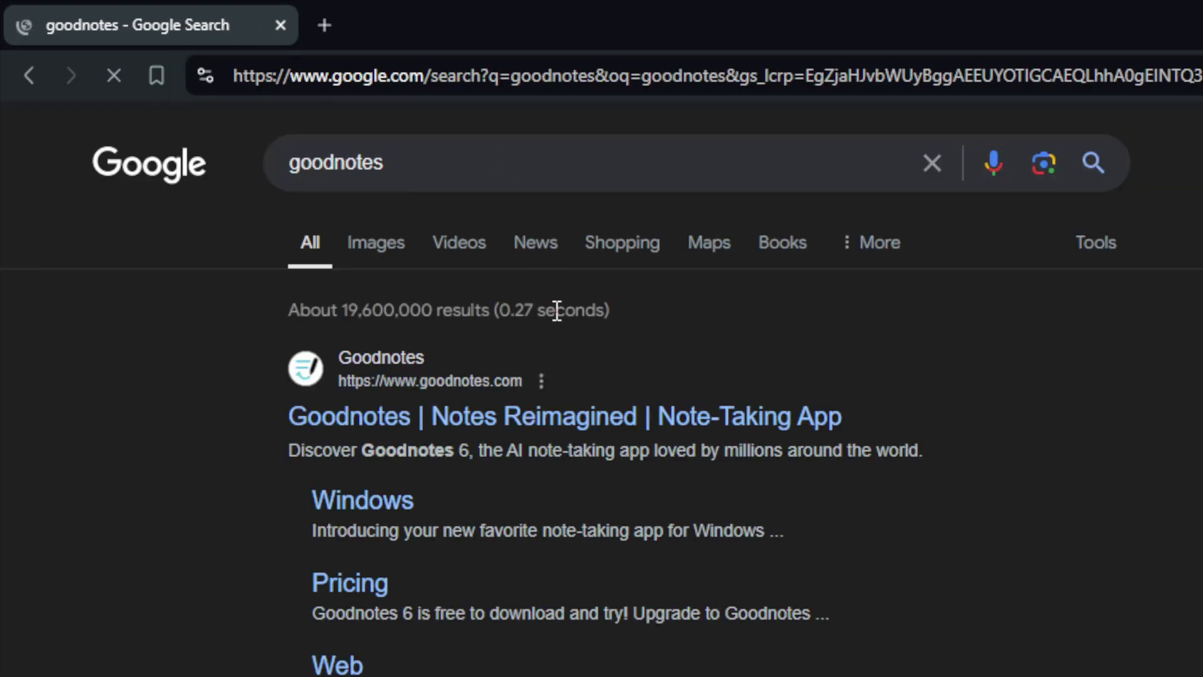
Open the official Goodnotes site and go to the Goodnotes for Web page under Download
click(462, 416)
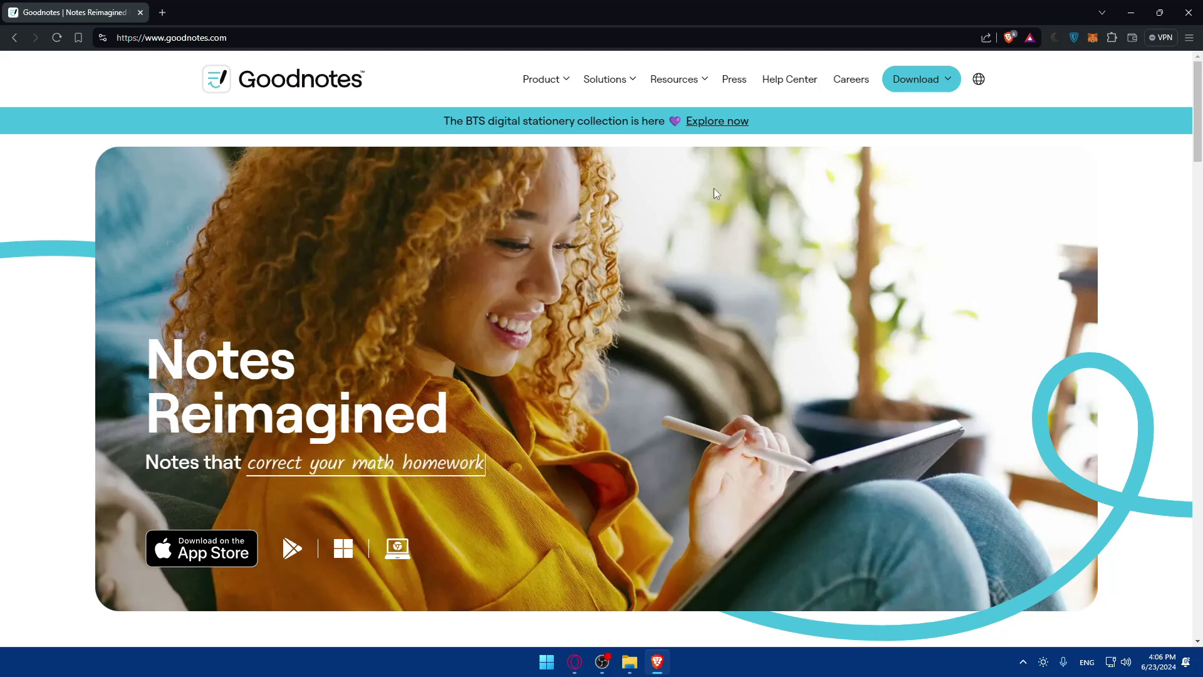
mouse_move(926, 79)
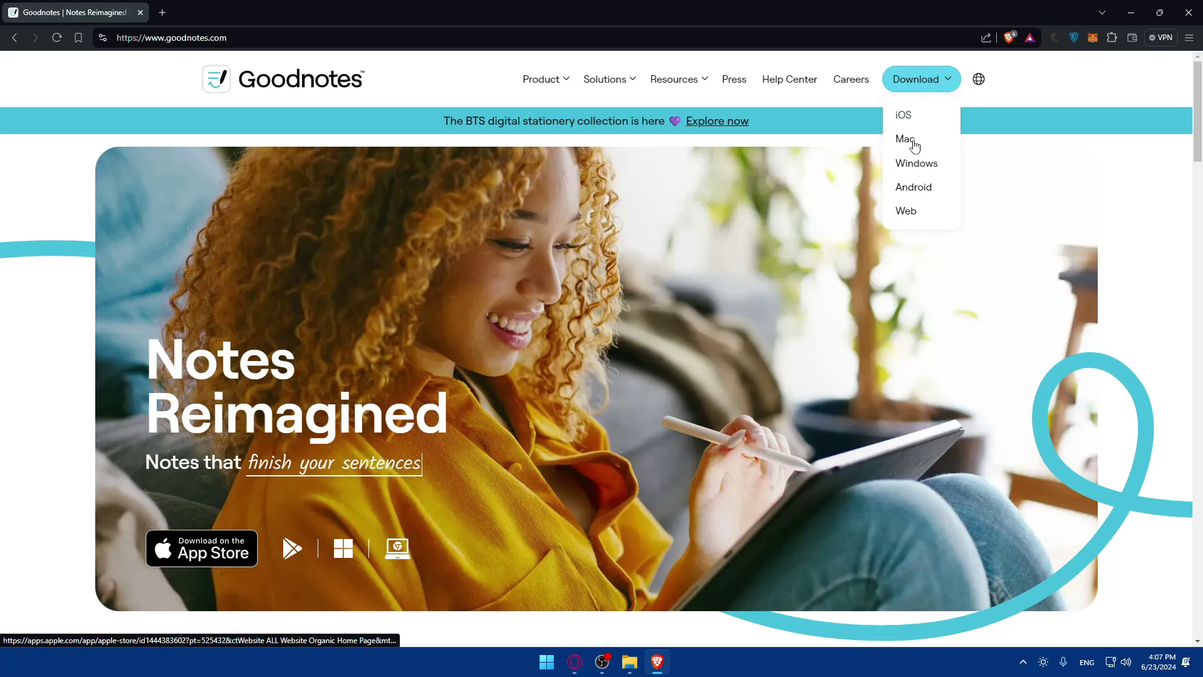
click(908, 213)
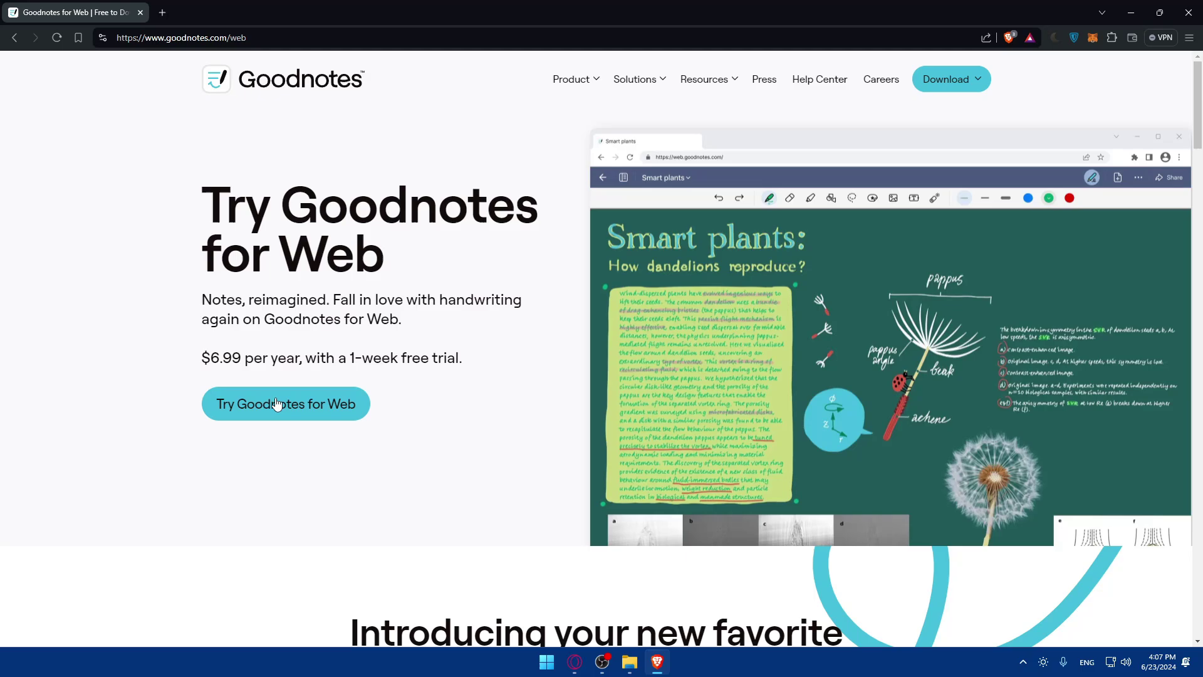
drag(201, 301, 271, 305)
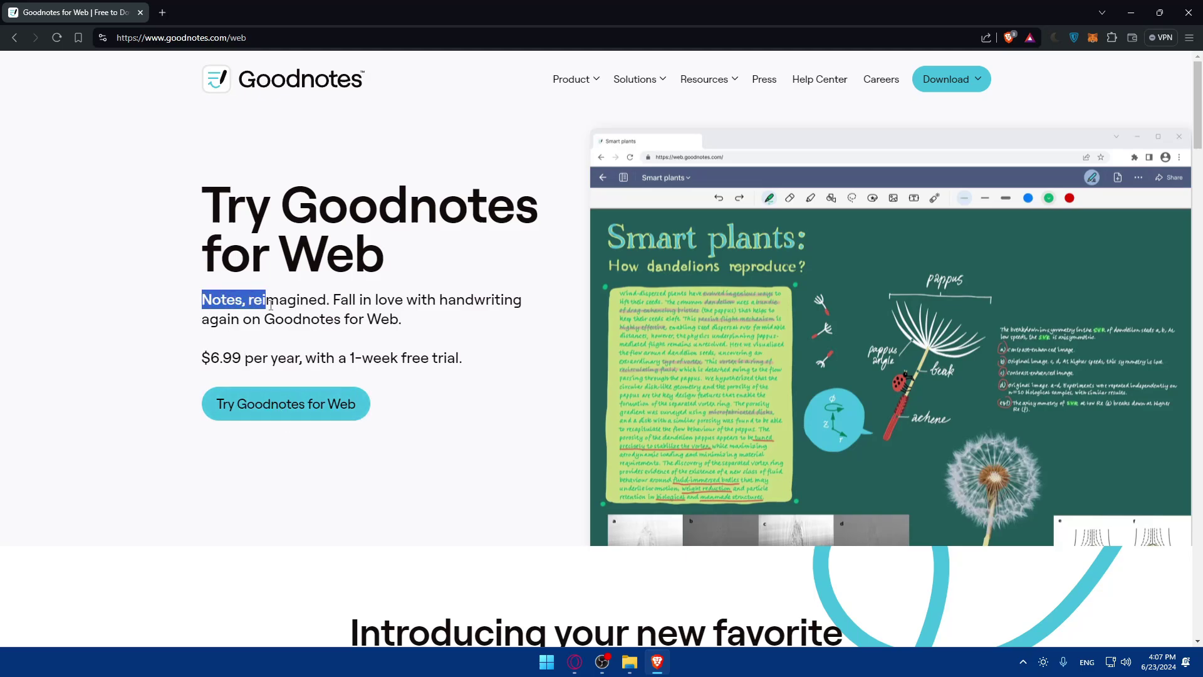
click(270, 305)
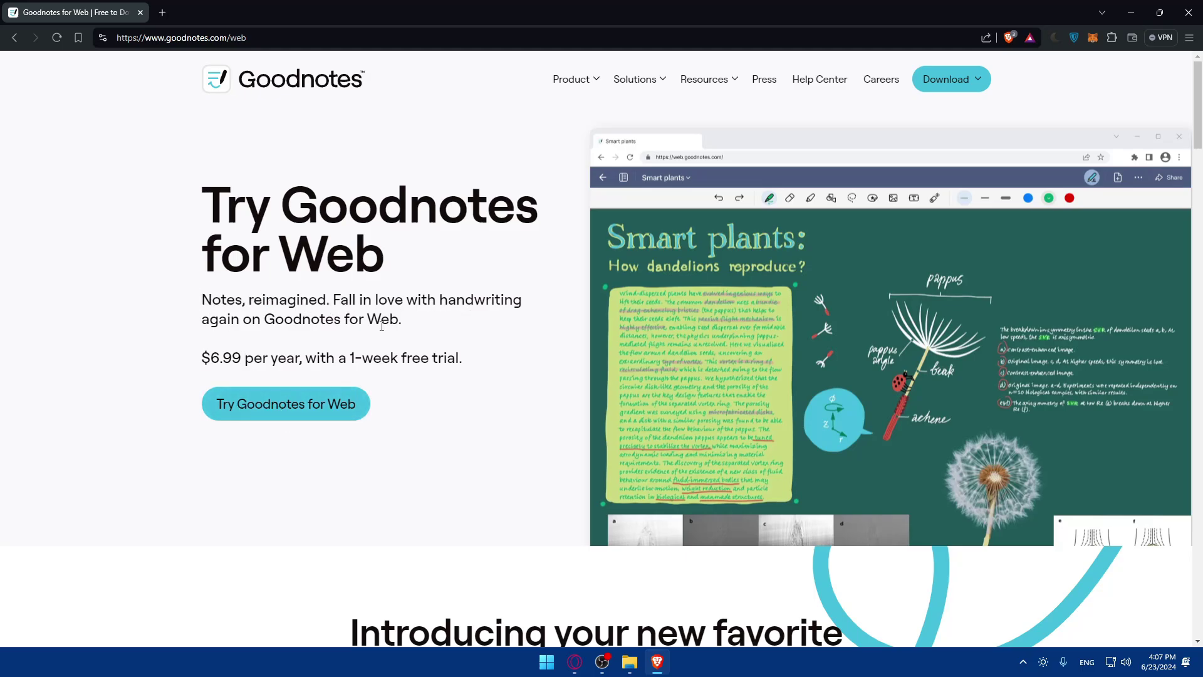
drag(209, 336, 353, 321)
click(353, 320)
drag(202, 361, 306, 362)
click(246, 361)
click(331, 360)
Check the Goodnotes for Windows page's trial and price, then return to the Web page
mouse_move(969, 88)
click(948, 164)
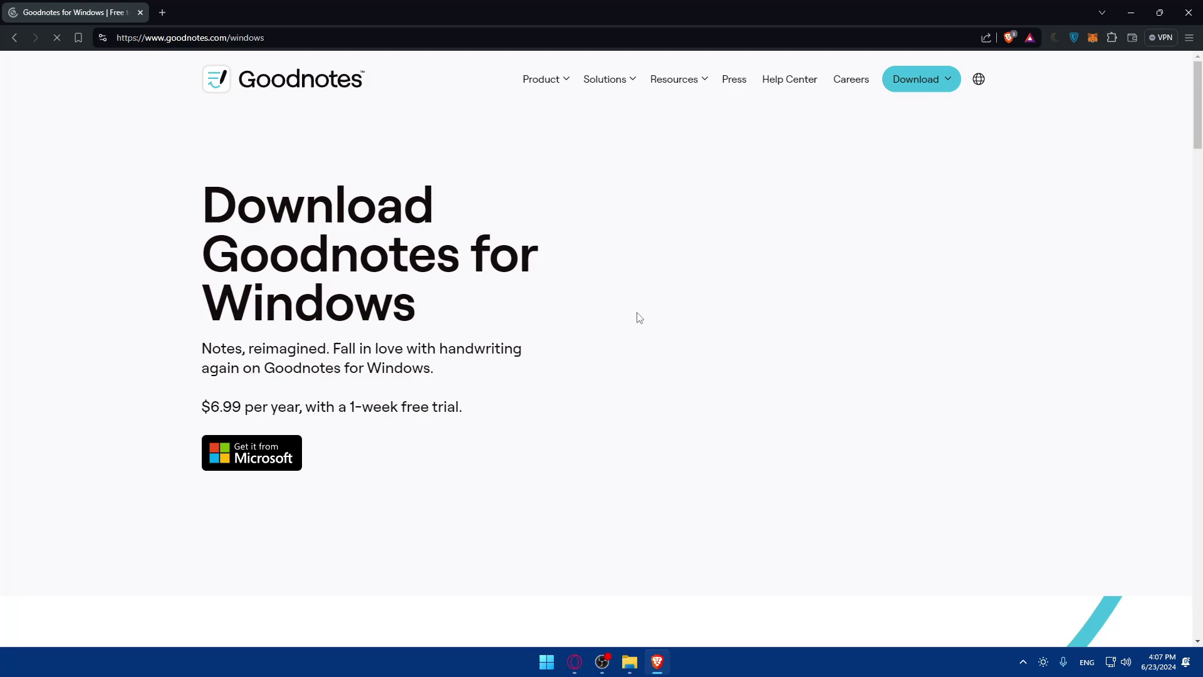
drag(462, 407, 277, 408)
click(188, 414)
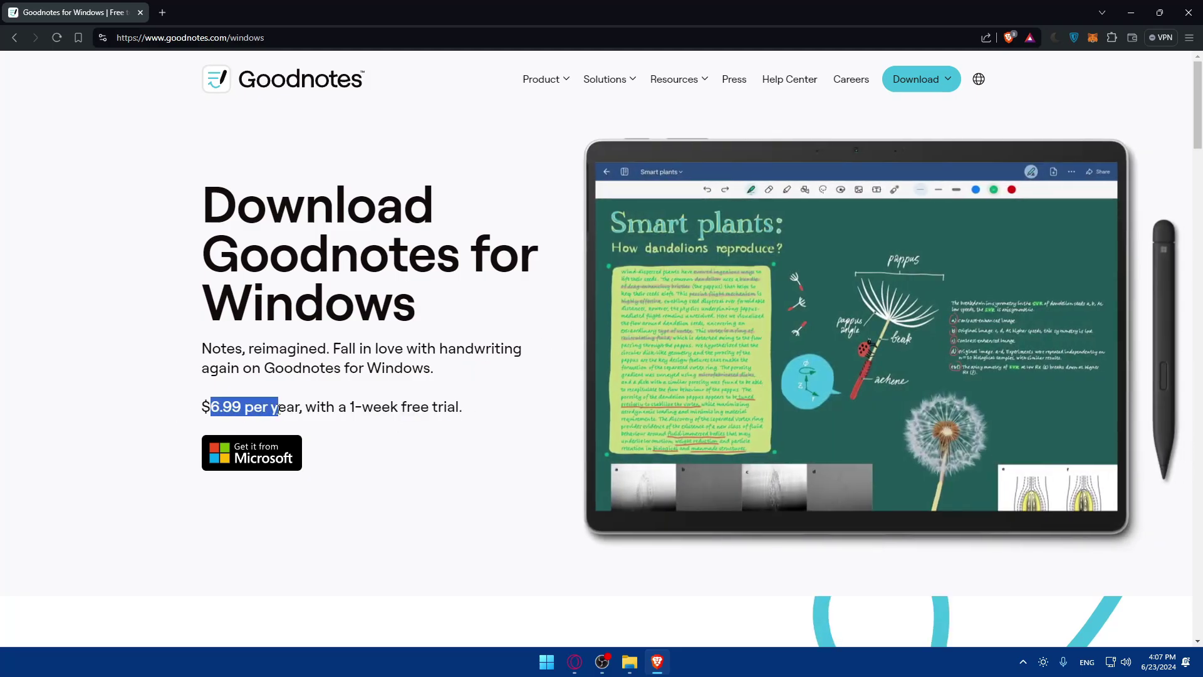
click(279, 409)
key(alt+Left)
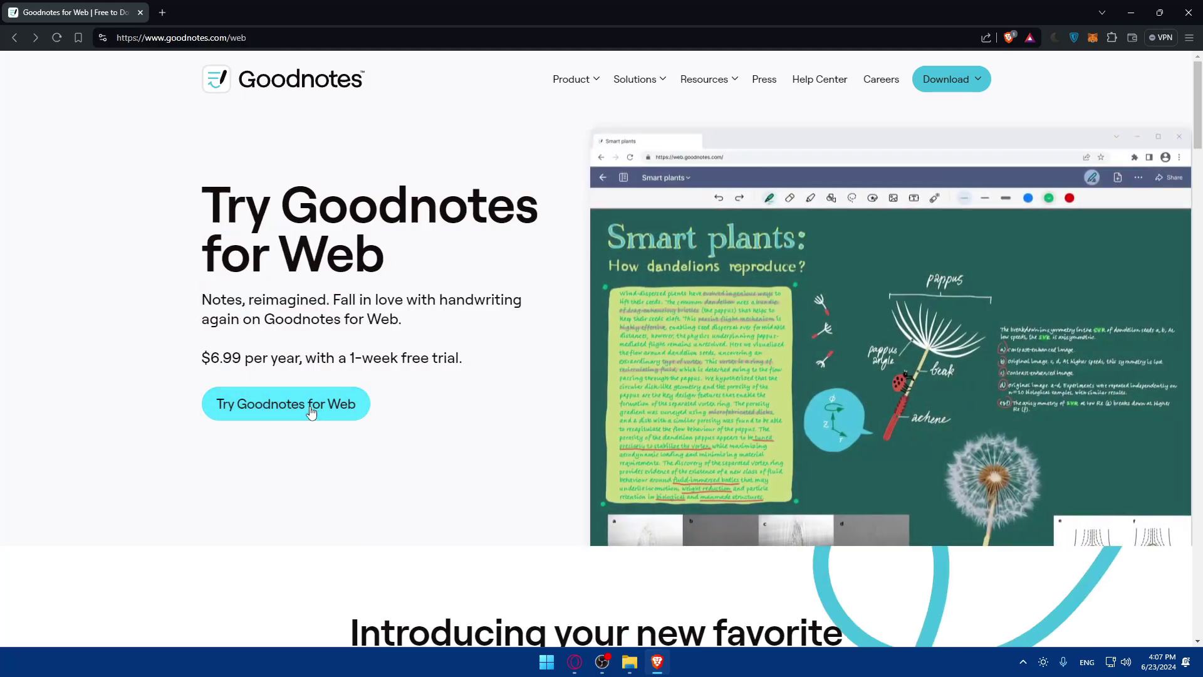
Launch Goodnotes for Web in a new tab and sign in with the second Google account
click(311, 412)
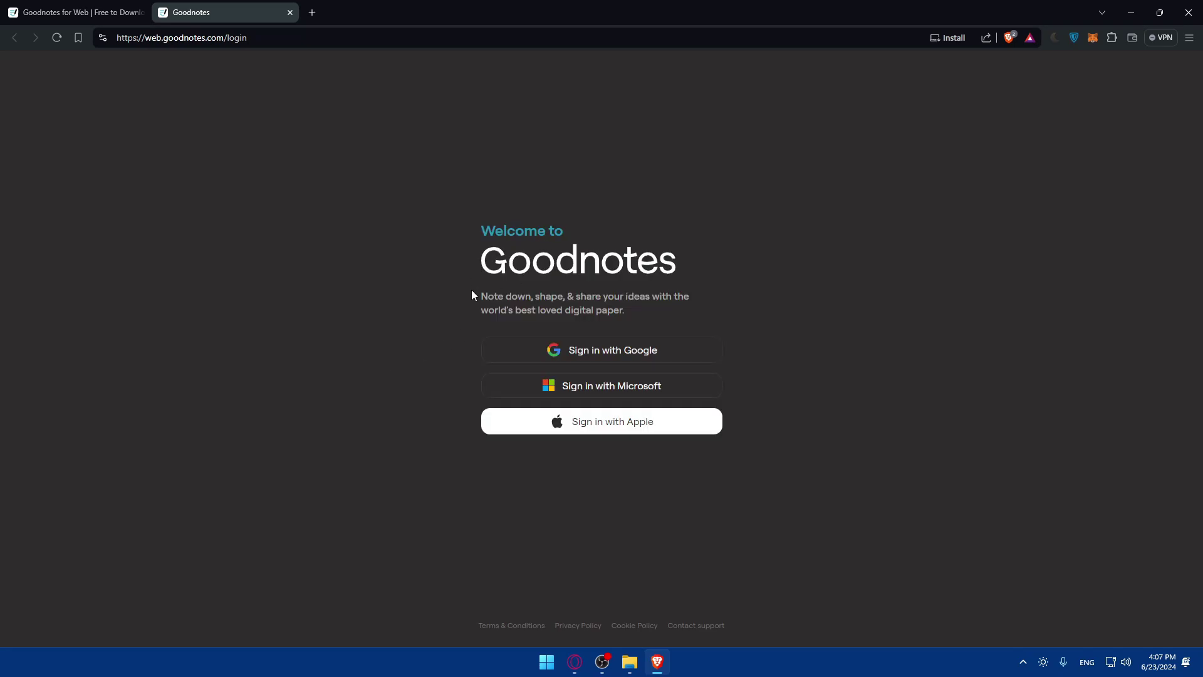
drag(472, 295, 680, 299)
click(699, 310)
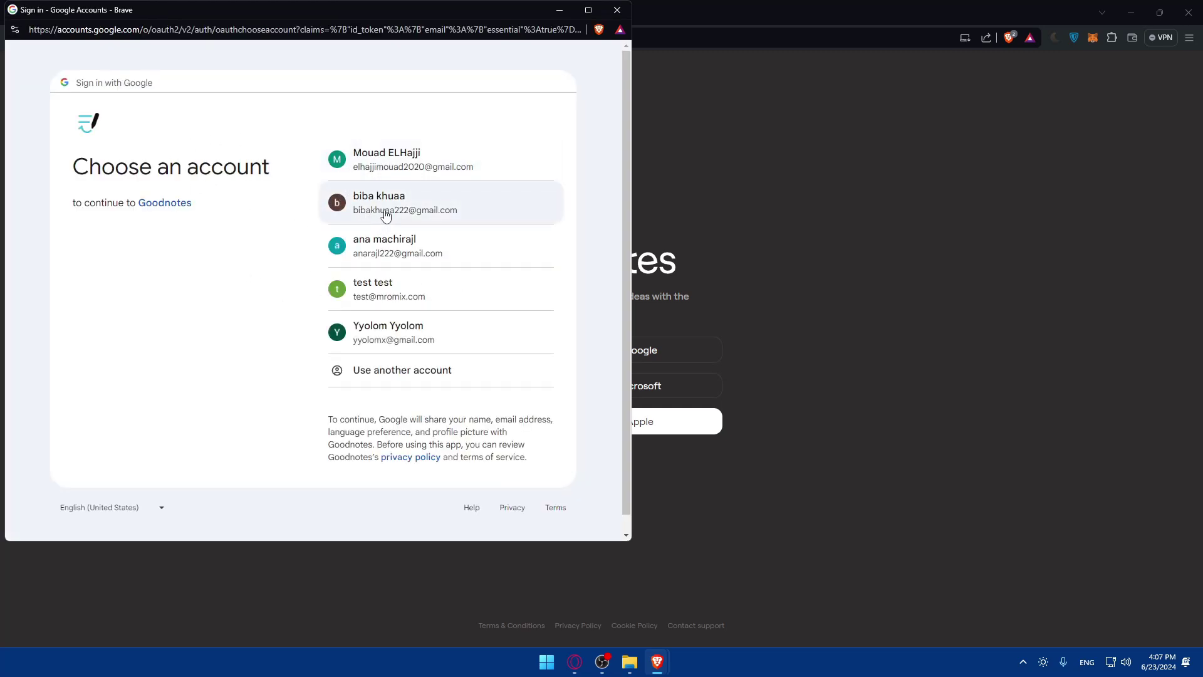
click(386, 212)
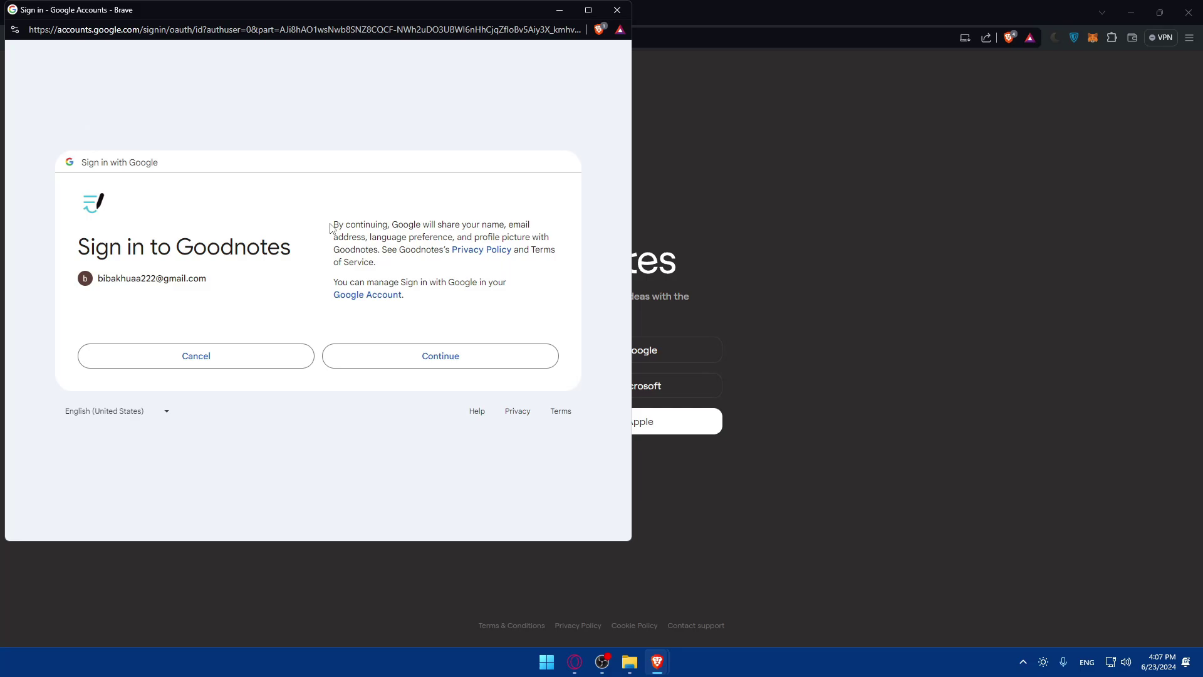
drag(330, 226, 520, 224)
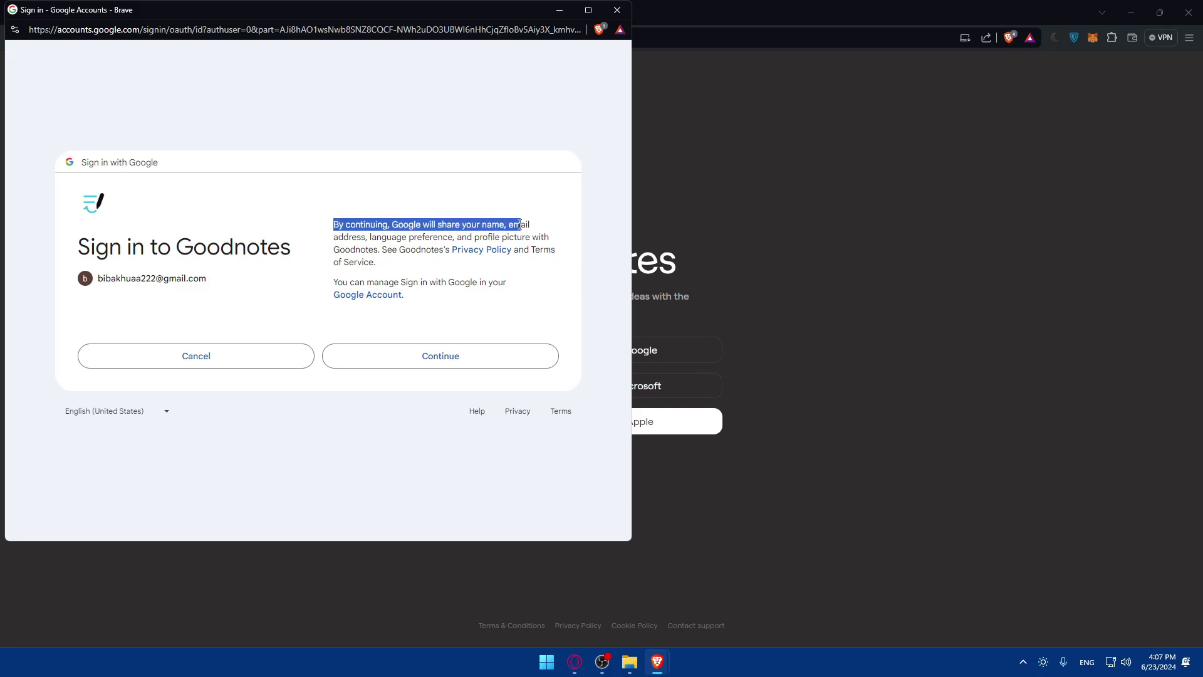
drag(327, 244, 454, 238)
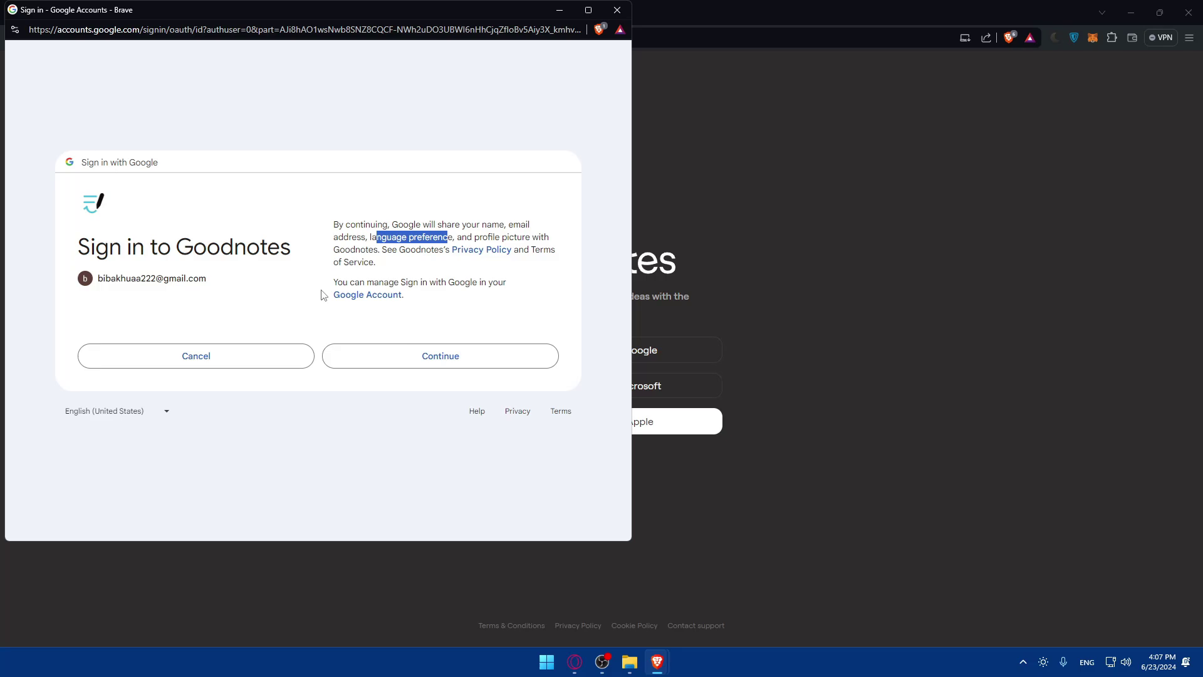
drag(321, 281, 486, 301)
click(483, 307)
click(431, 358)
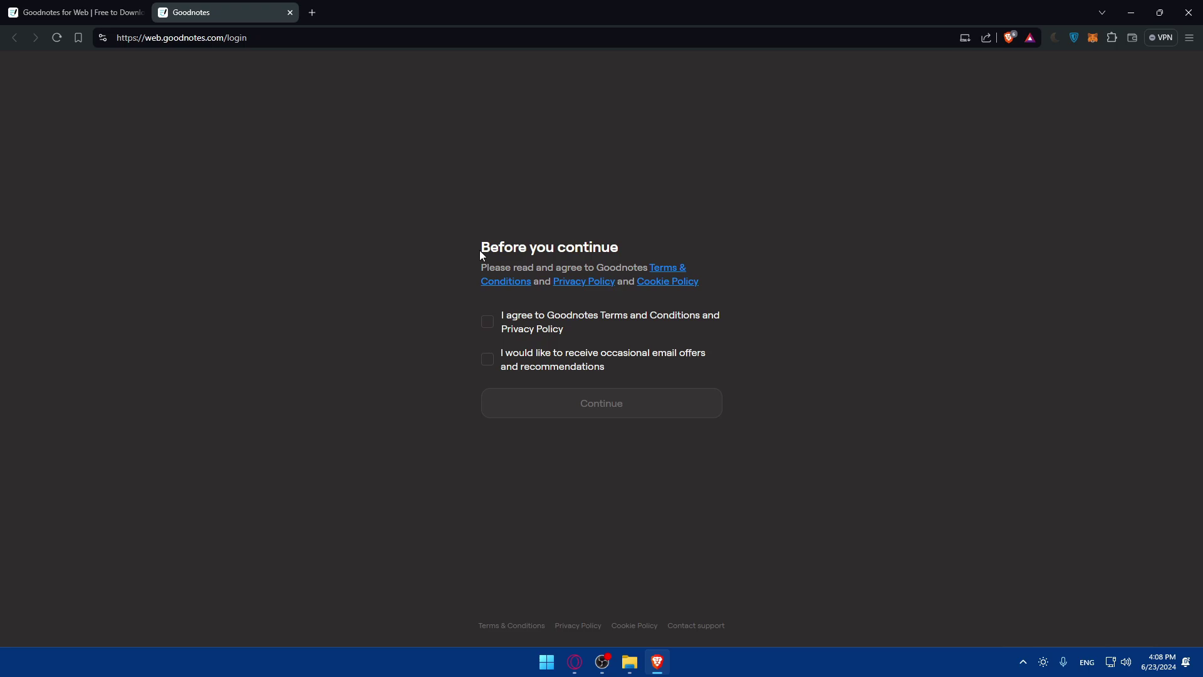
Agree to the Terms and Privacy Policy, opt out of email offers, and continue
drag(480, 246, 635, 245)
click(635, 244)
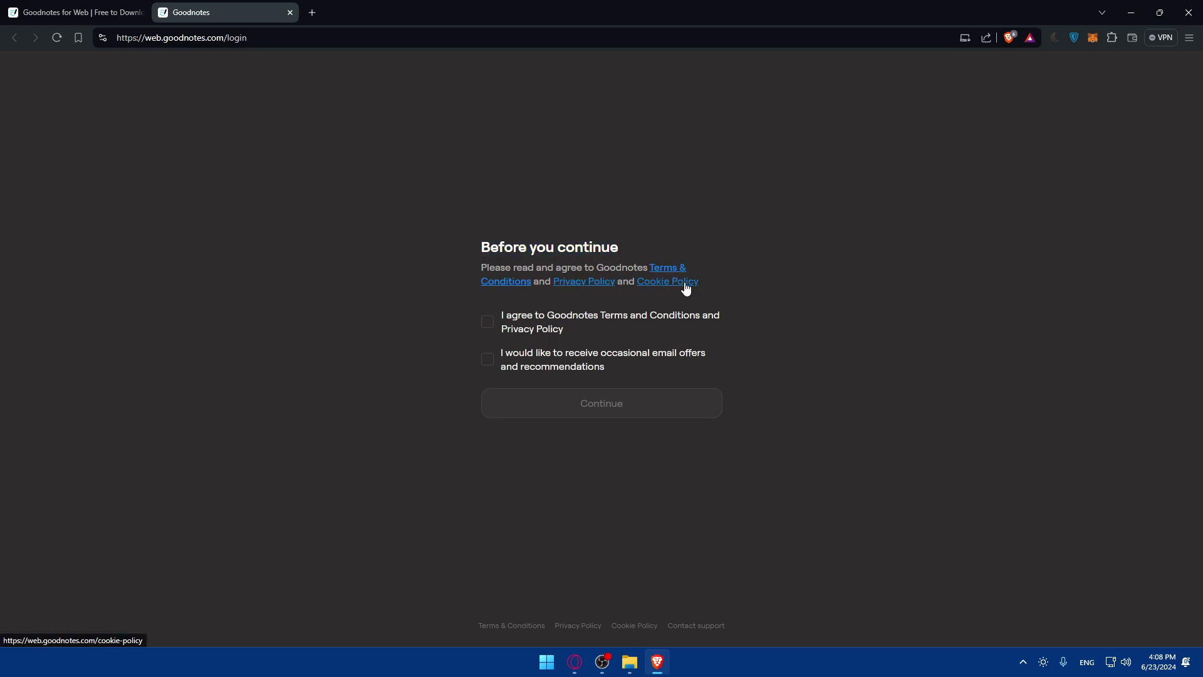
click(533, 319)
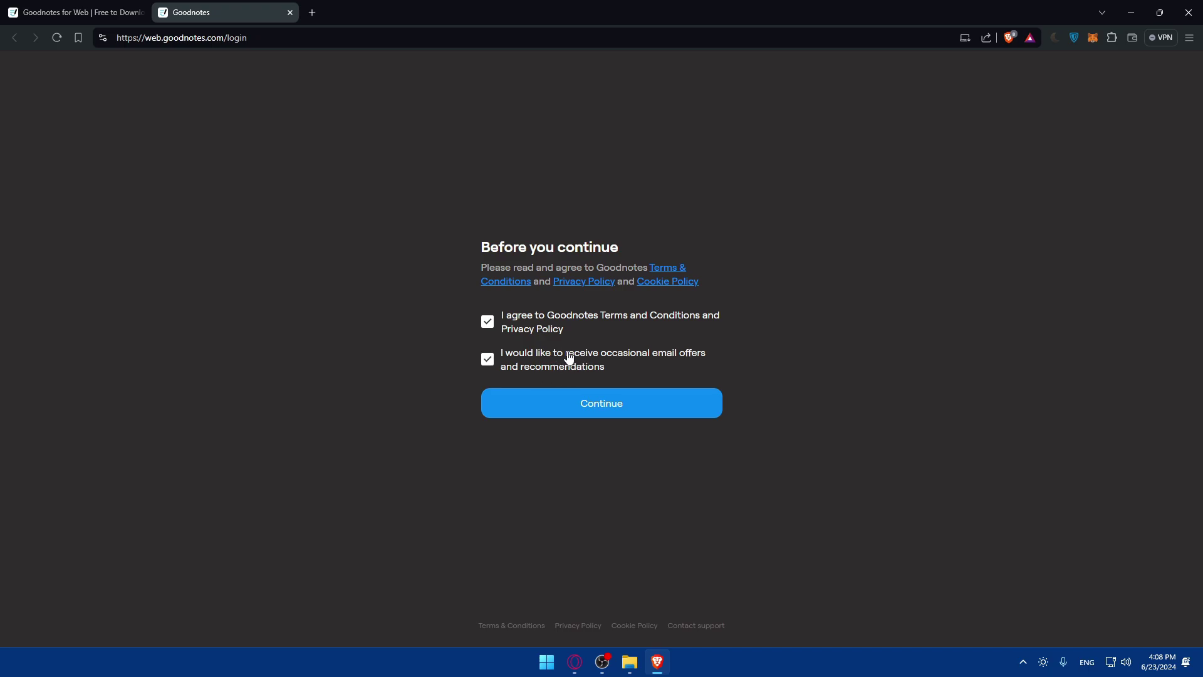
click(545, 362)
click(585, 402)
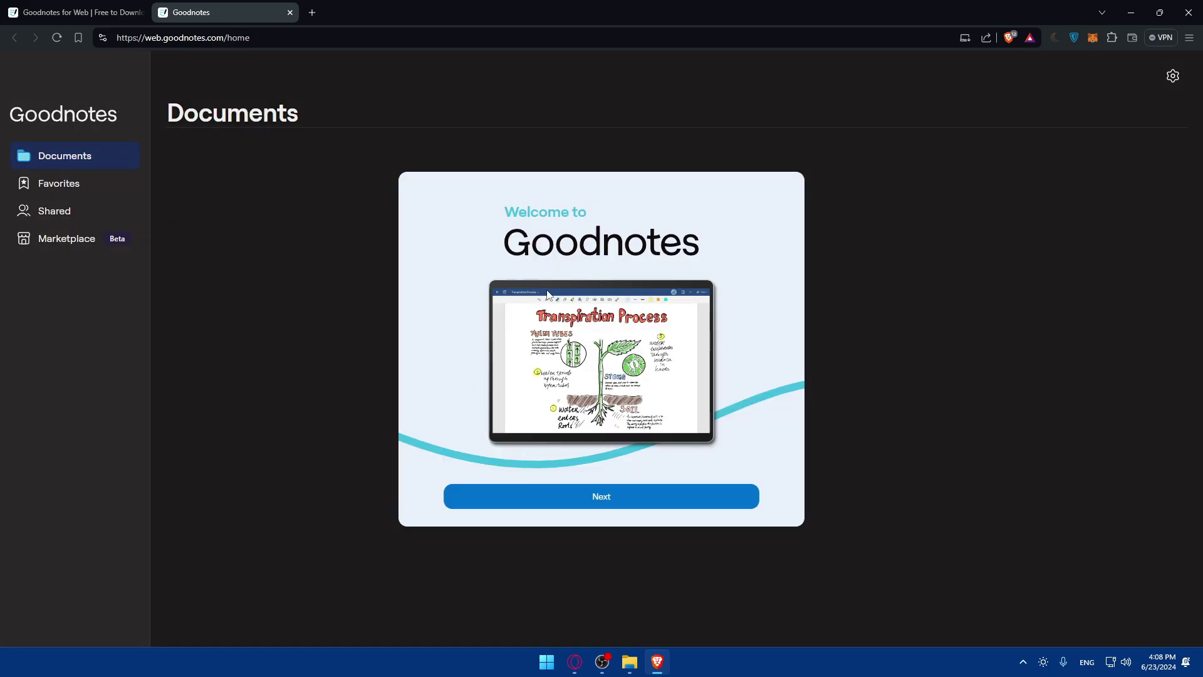
Step through the welcome pages, including colored folders and collaboration, to finish the tour
click(560, 498)
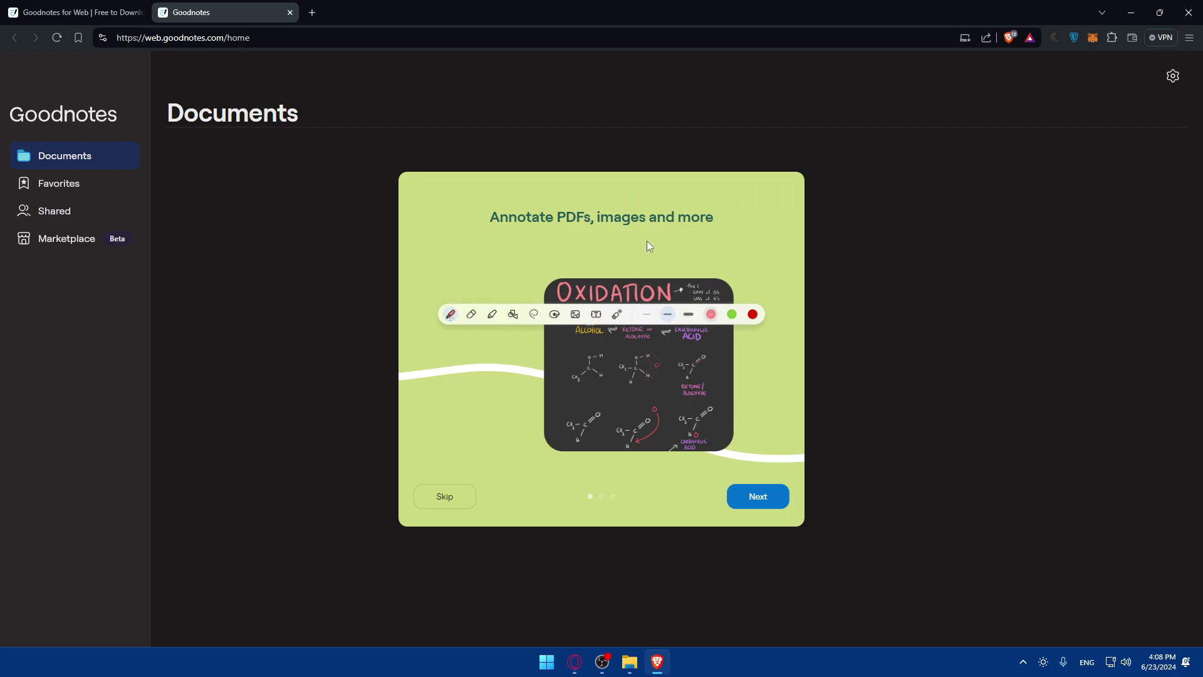
key(Return)
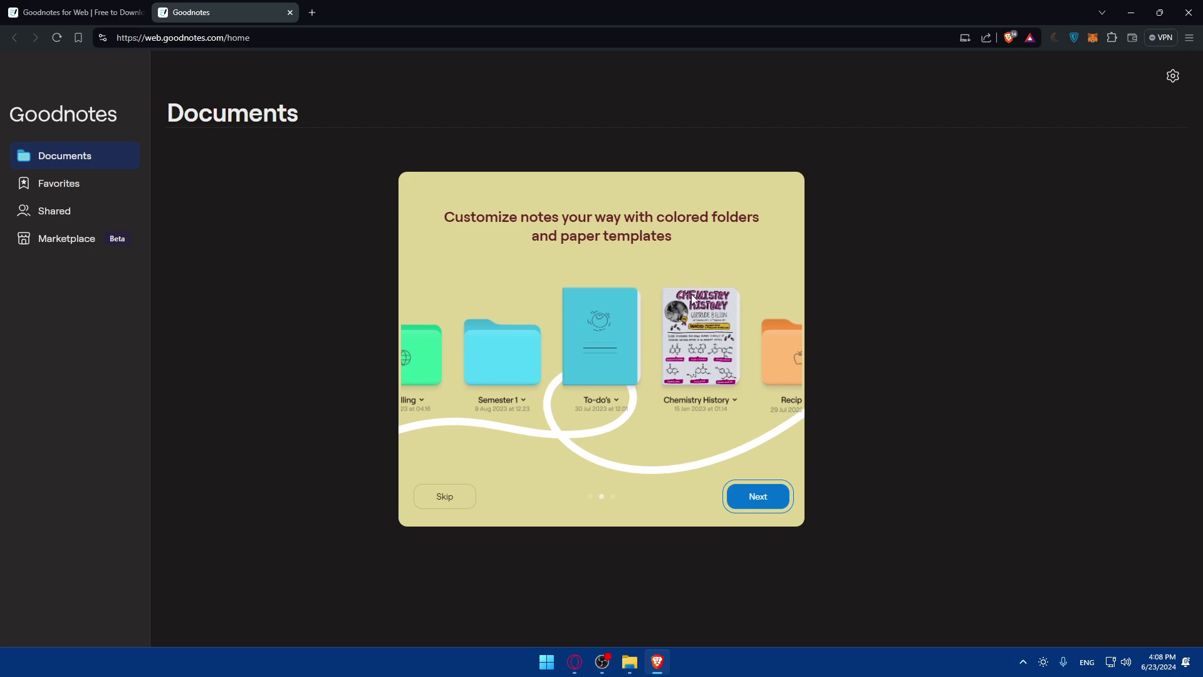
click(759, 499)
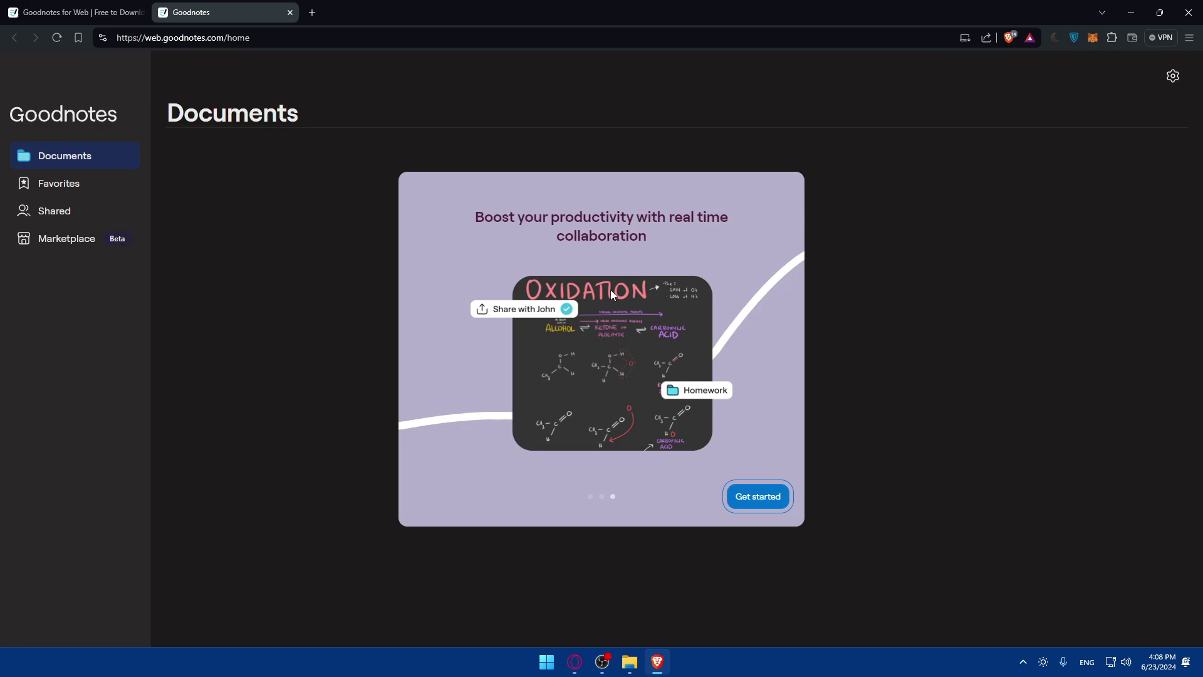
click(770, 498)
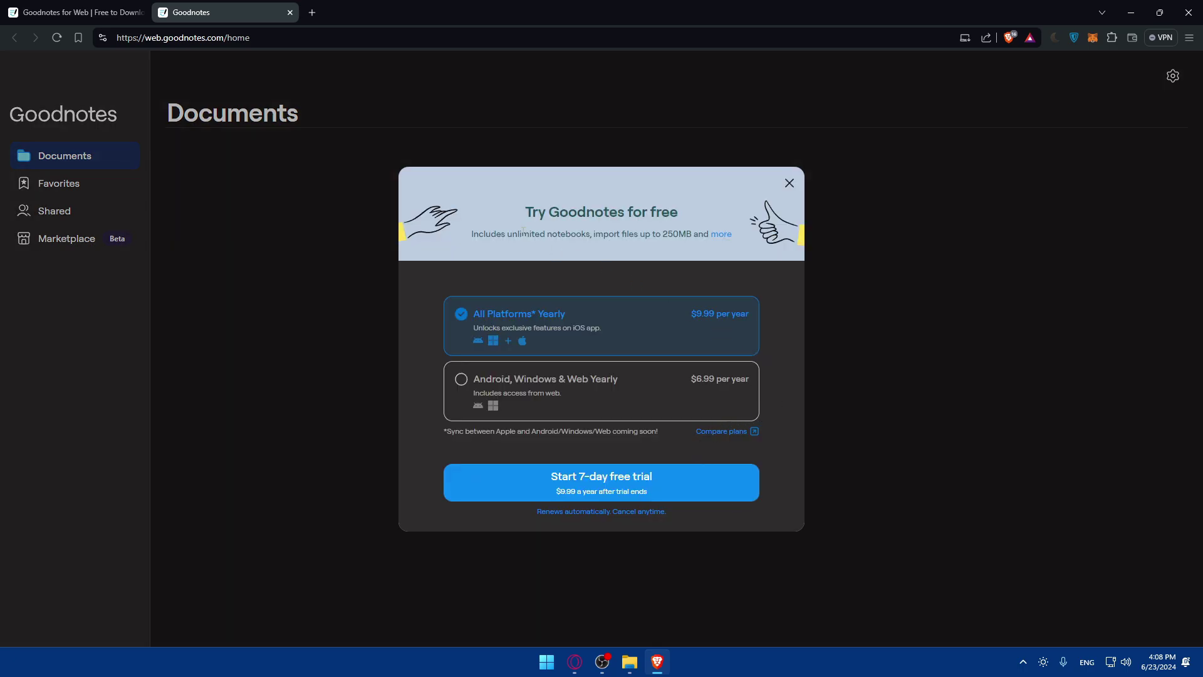
Open the full plan comparison and review the Free, $9.99, $29.99 and $6.99 plans
drag(509, 234, 595, 241)
click(526, 218)
click(608, 240)
click(718, 238)
scroll(561, 247, down, 5)
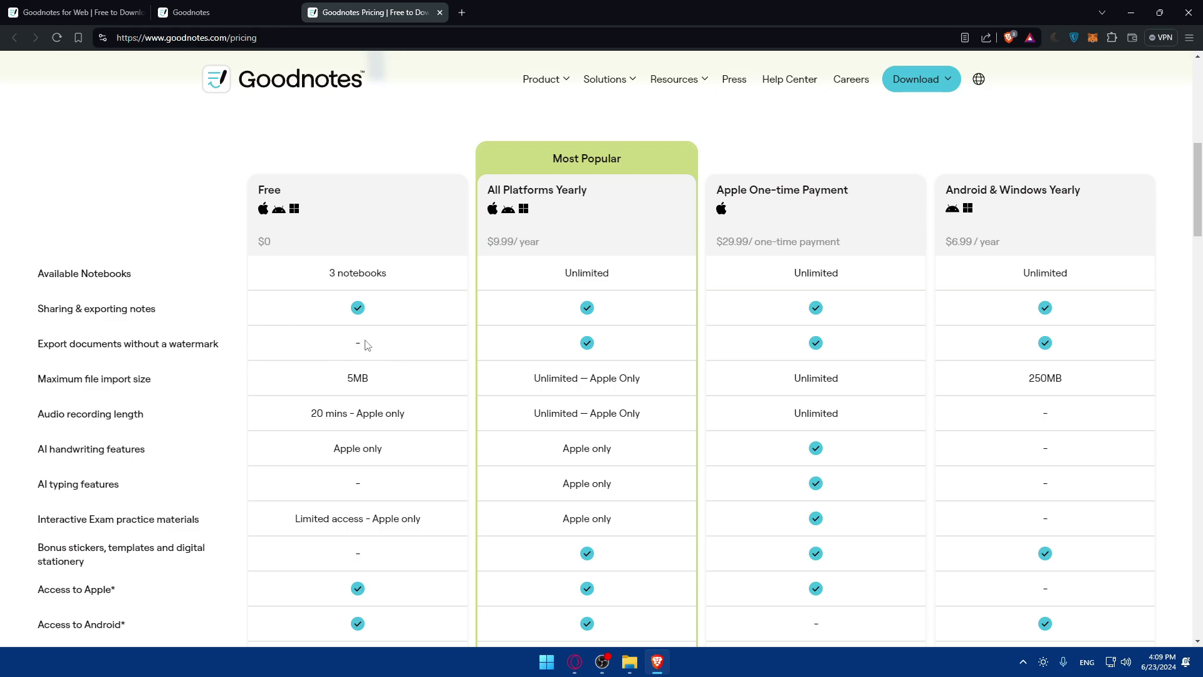
scroll(364, 343, down, 2)
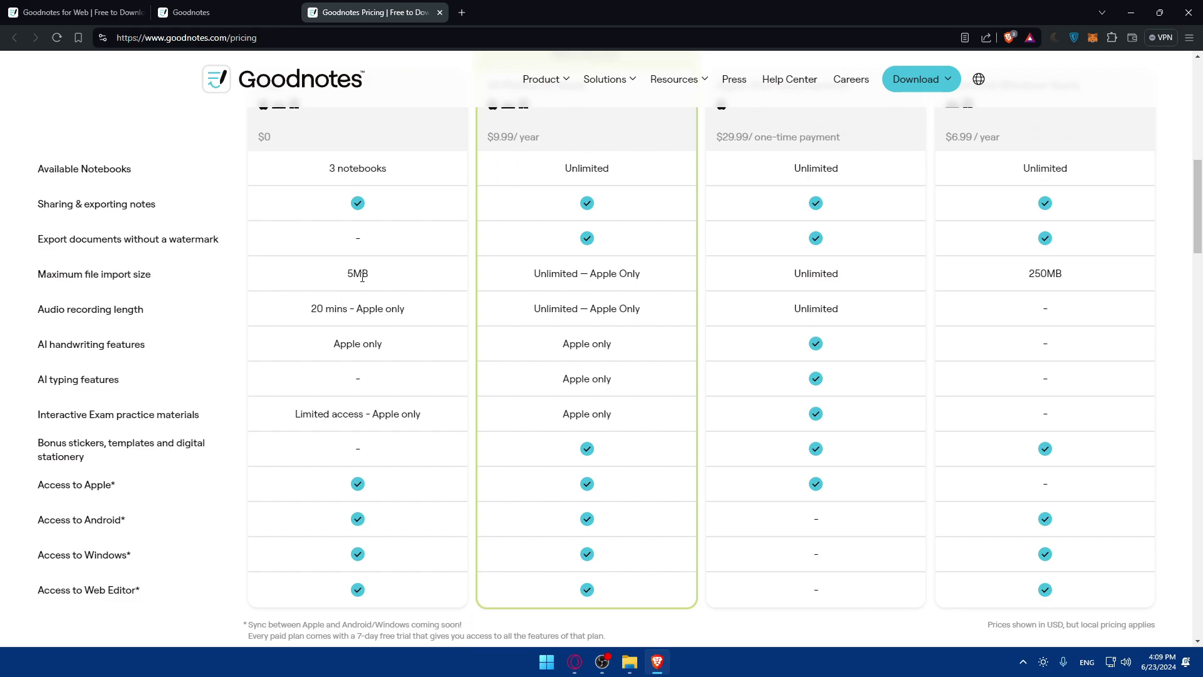
drag(339, 277, 384, 280)
click(387, 282)
scroll(564, 292, up, 2)
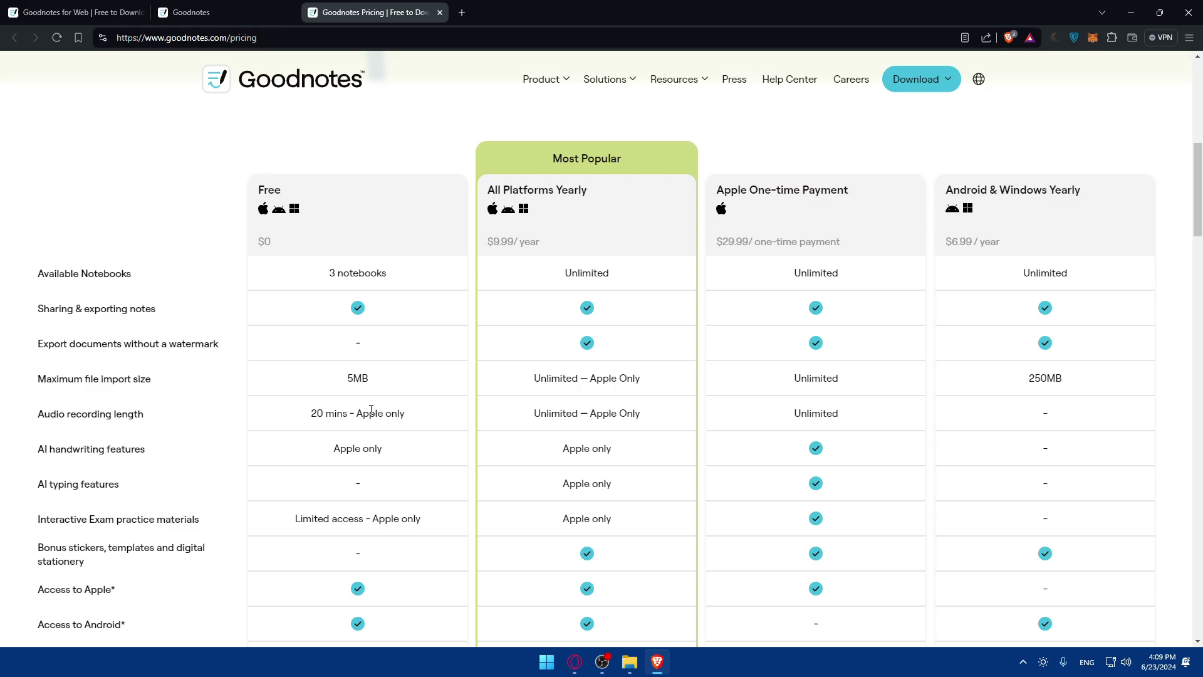
scroll(371, 410, down, 2)
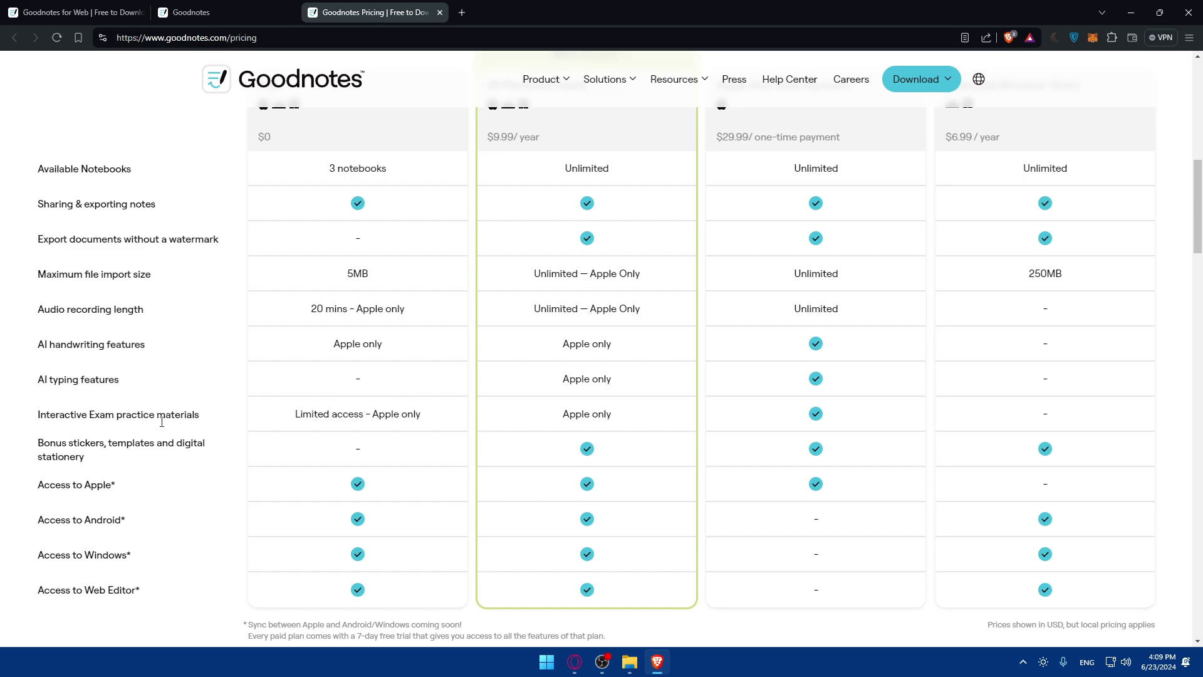
scroll(368, 407, down, 3)
scroll(378, 351, up, 2)
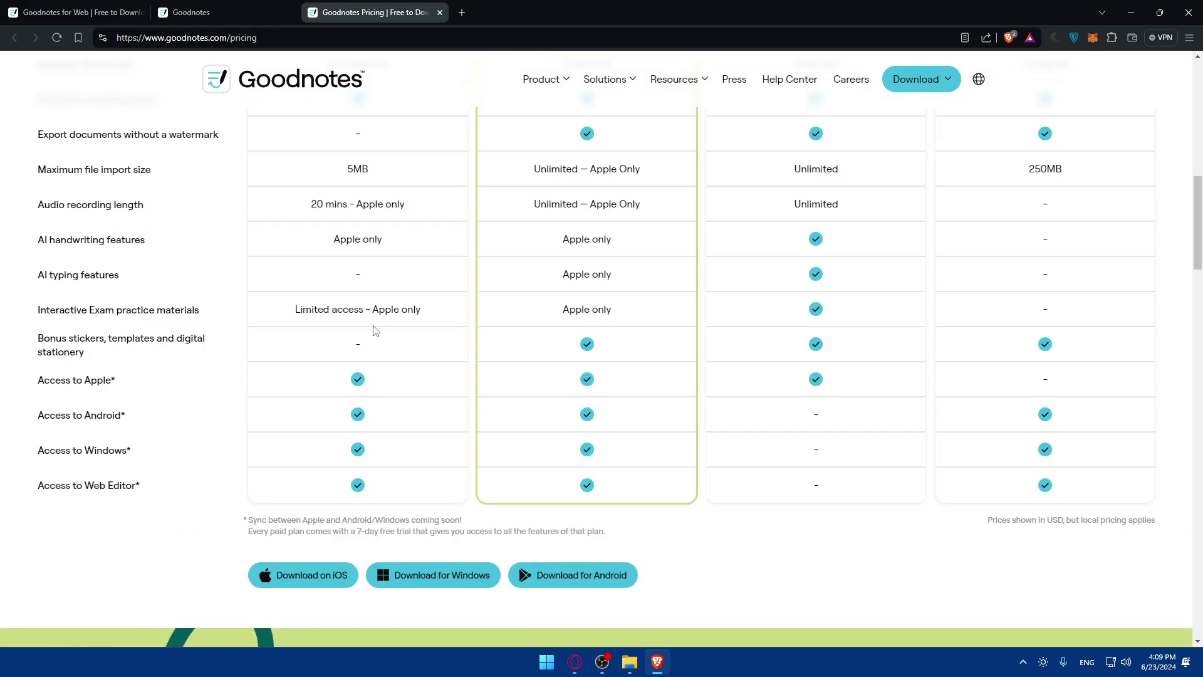
scroll(379, 349, up, 10)
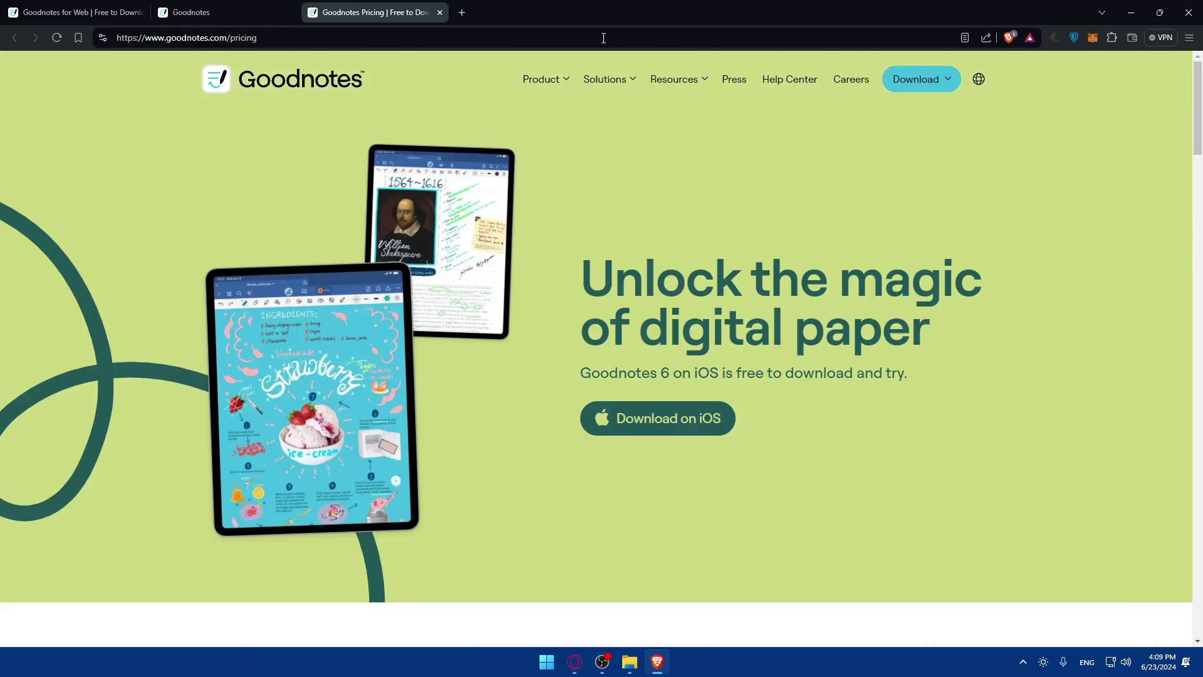
Close the Pricing tab and pick the $6.99 Android, Windows & Web Yearly plan
click(441, 12)
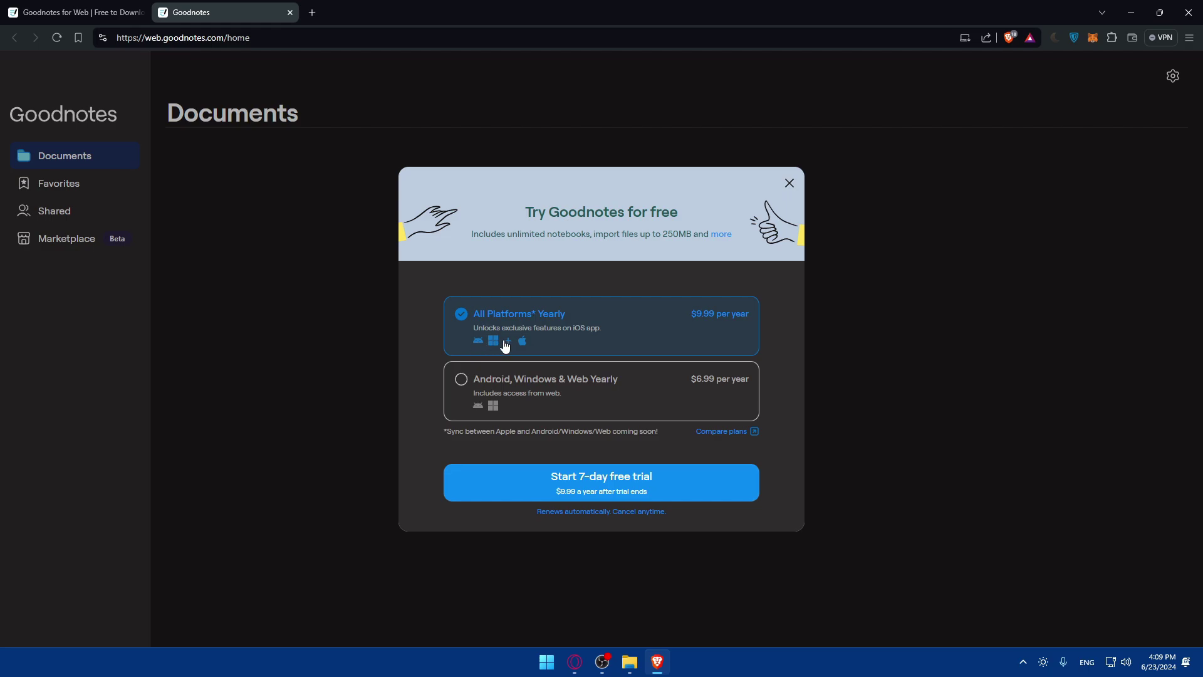
drag(692, 313, 716, 320)
click(514, 376)
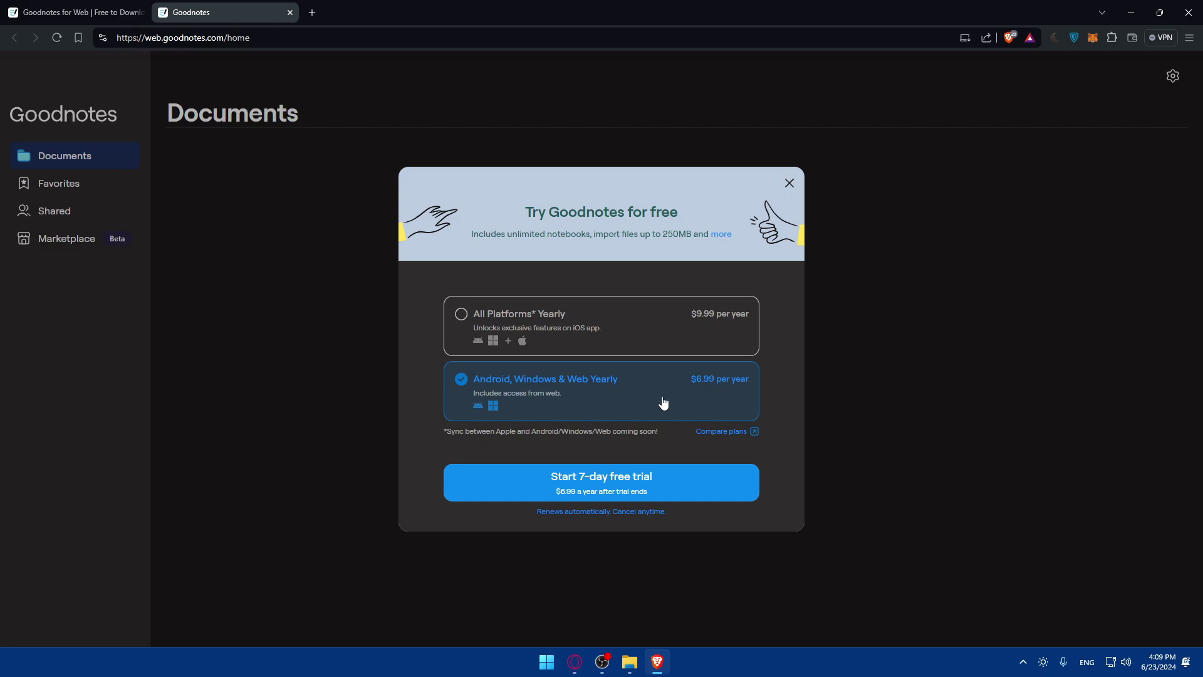
Dismiss the free-trial offer, leaving the empty Documents library showing
click(789, 184)
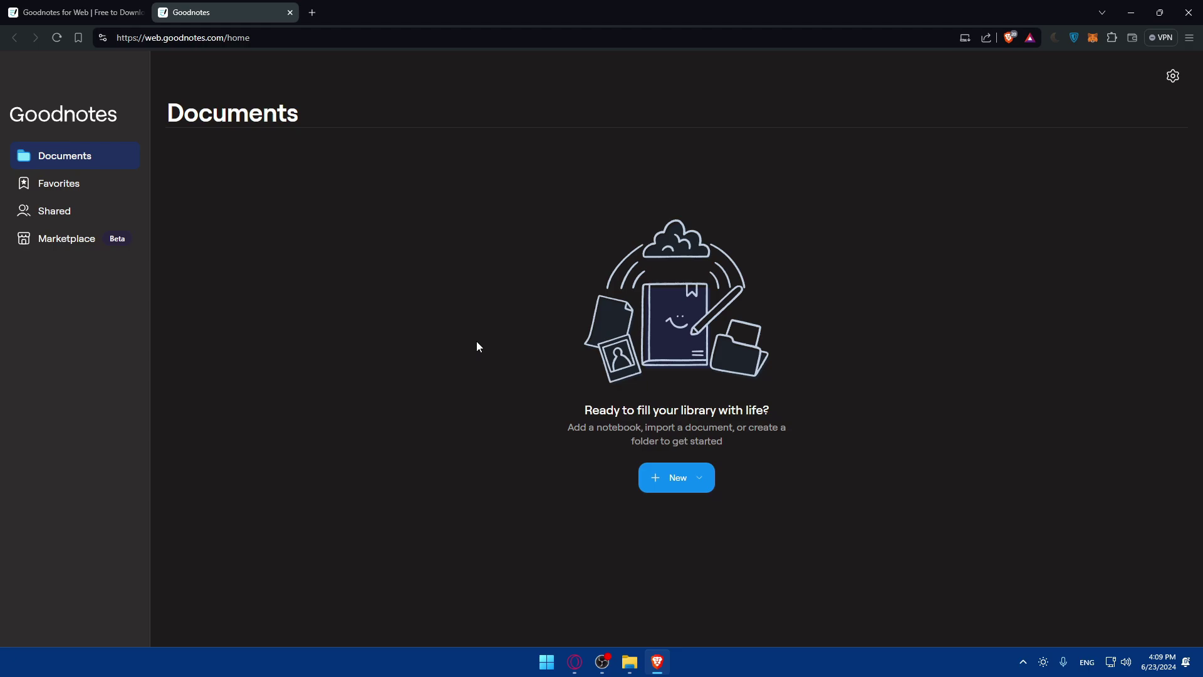
triple_click(588, 413)
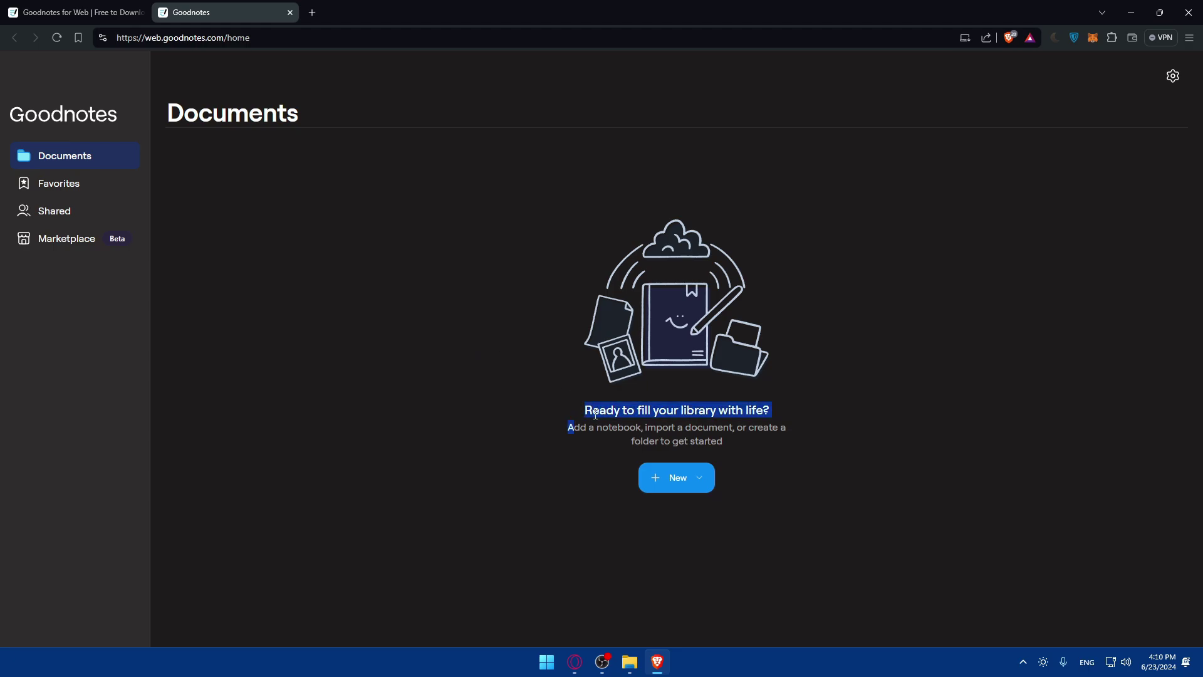
double_click(666, 411)
click(754, 412)
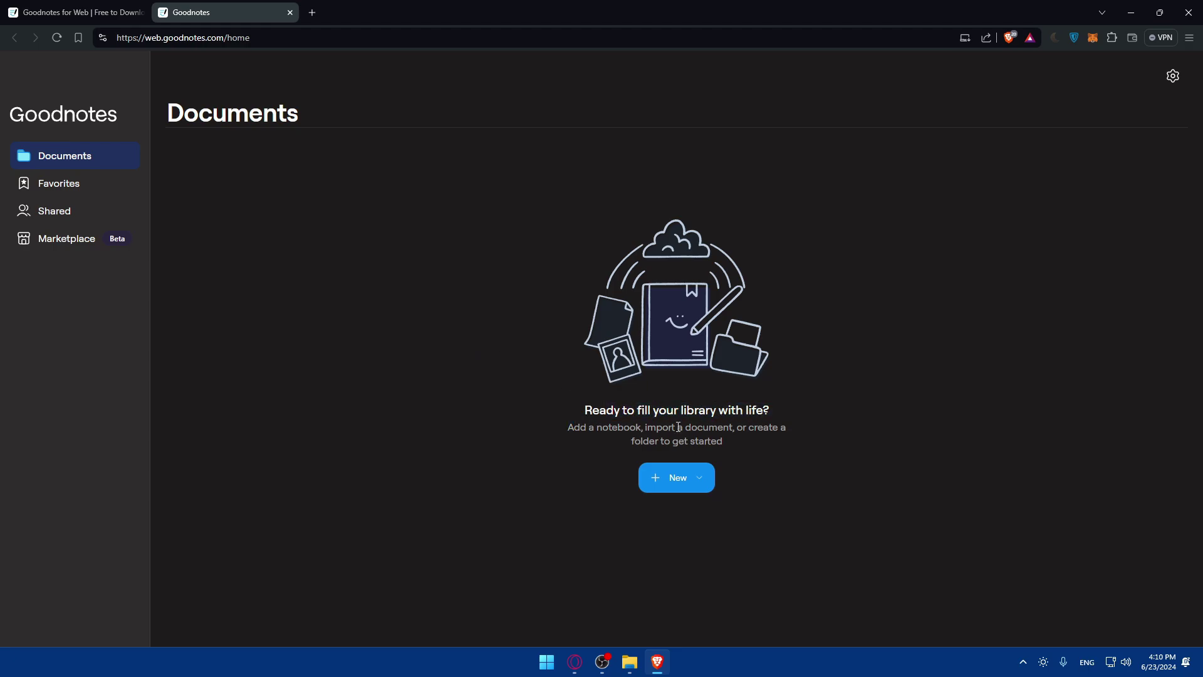
drag(572, 428, 761, 442)
click(760, 441)
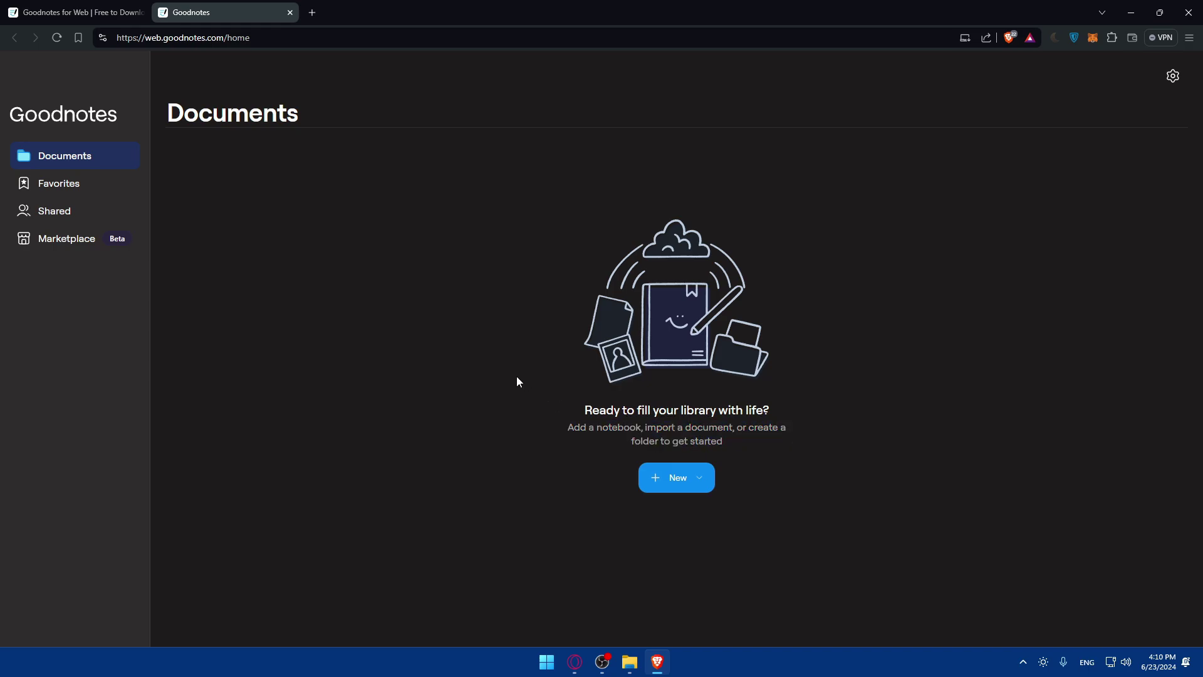
Visit Favorites and Shared, then browse the Marketplace planner and notebook listings
click(89, 186)
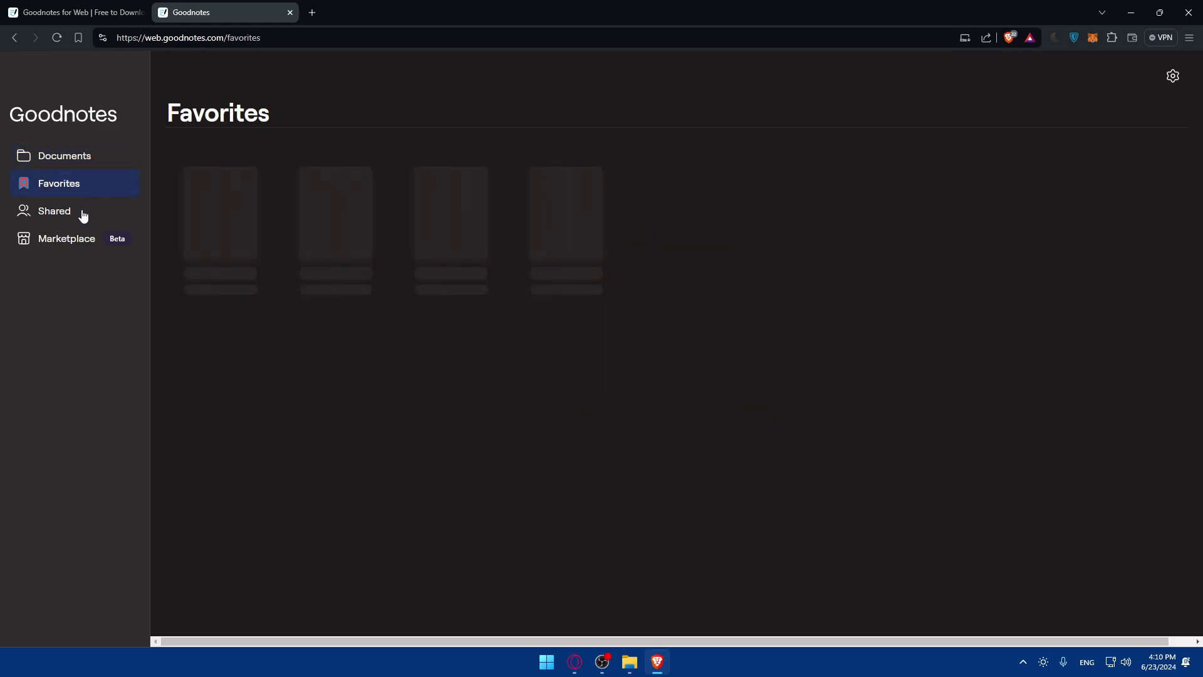
click(83, 216)
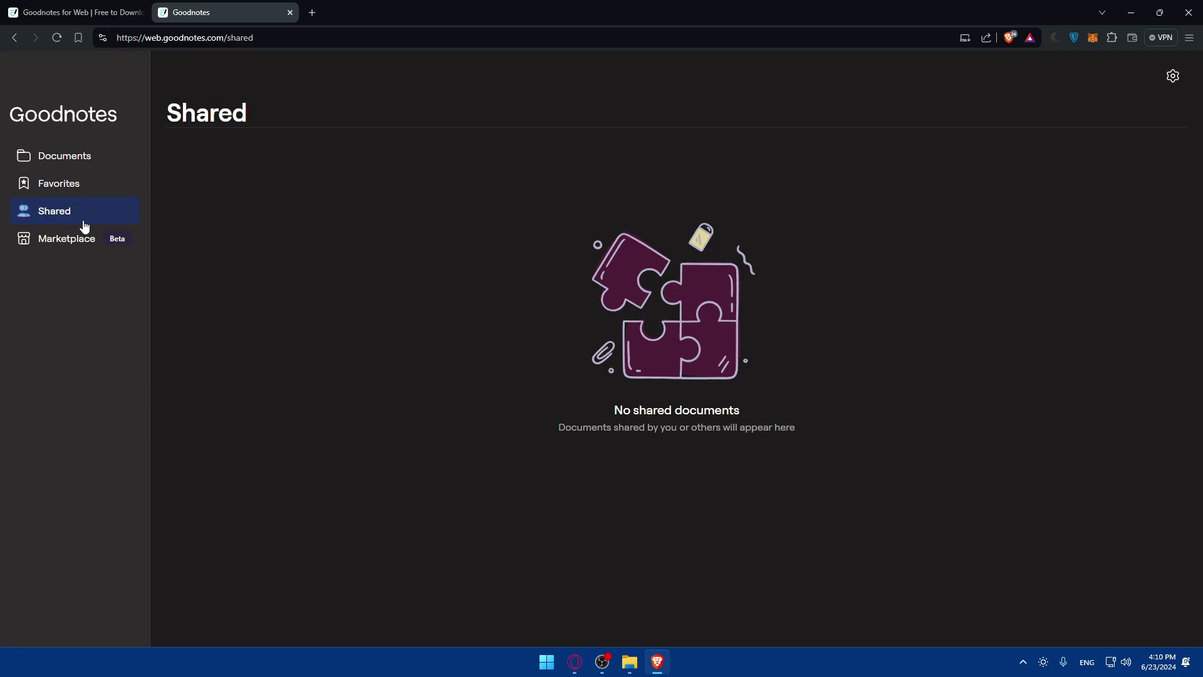
click(87, 247)
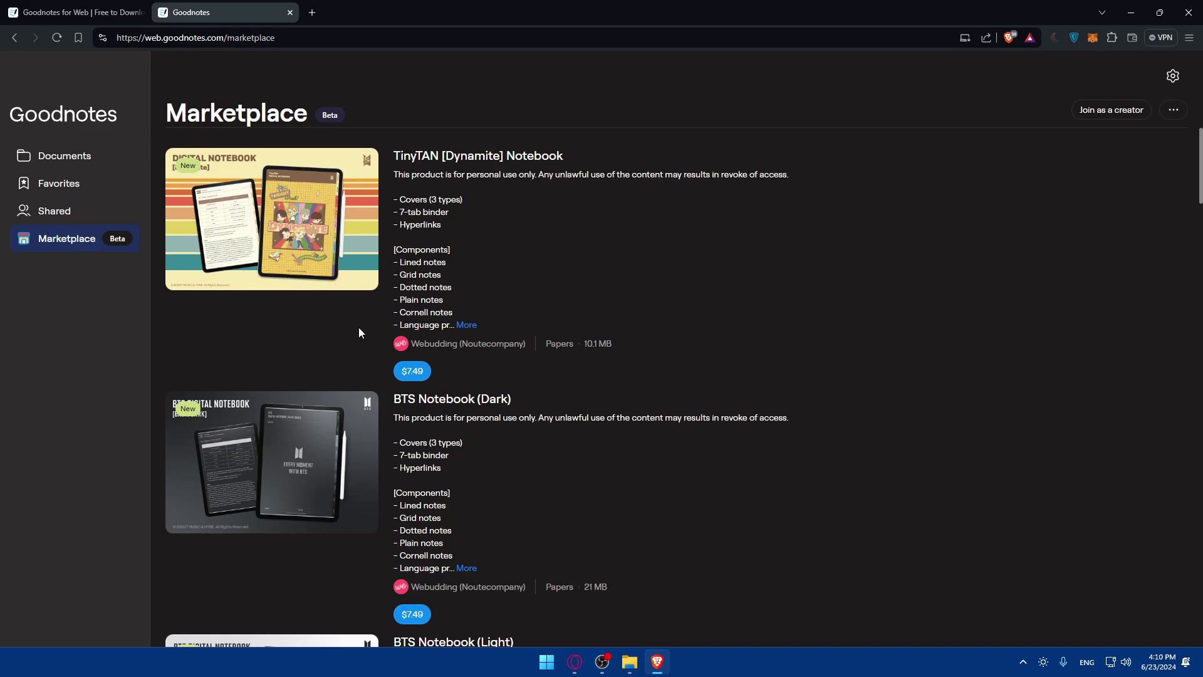
scroll(365, 334, down, 3)
scroll(346, 256, up, 2)
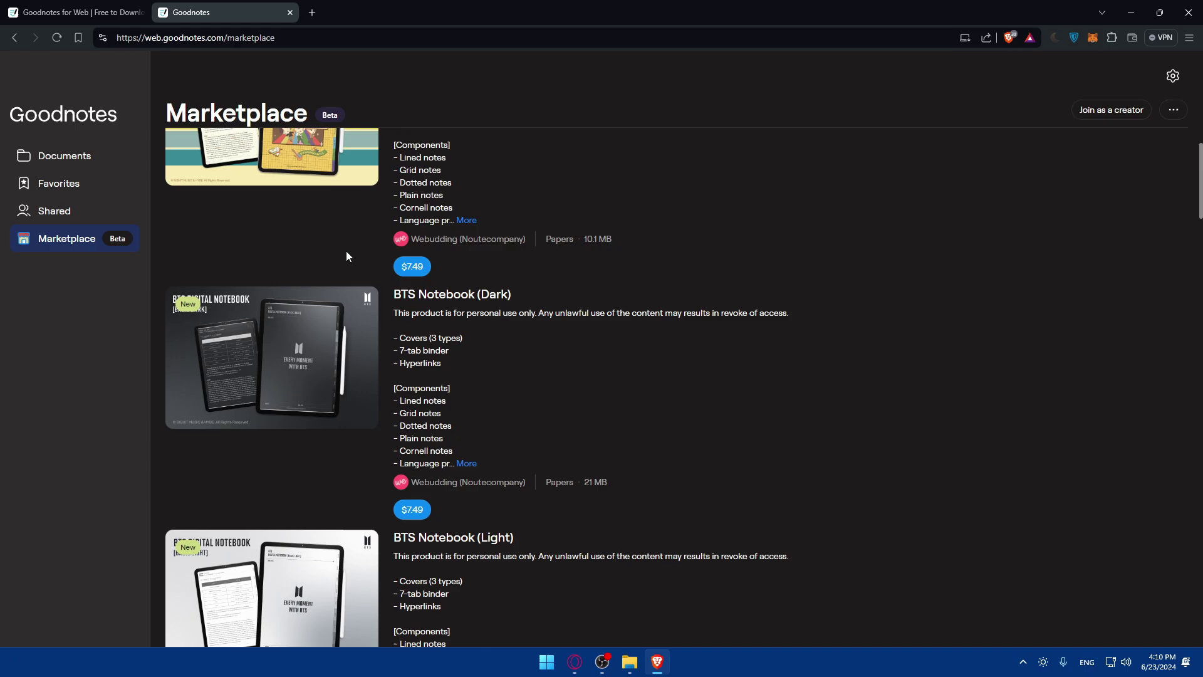
scroll(346, 256, down, 7)
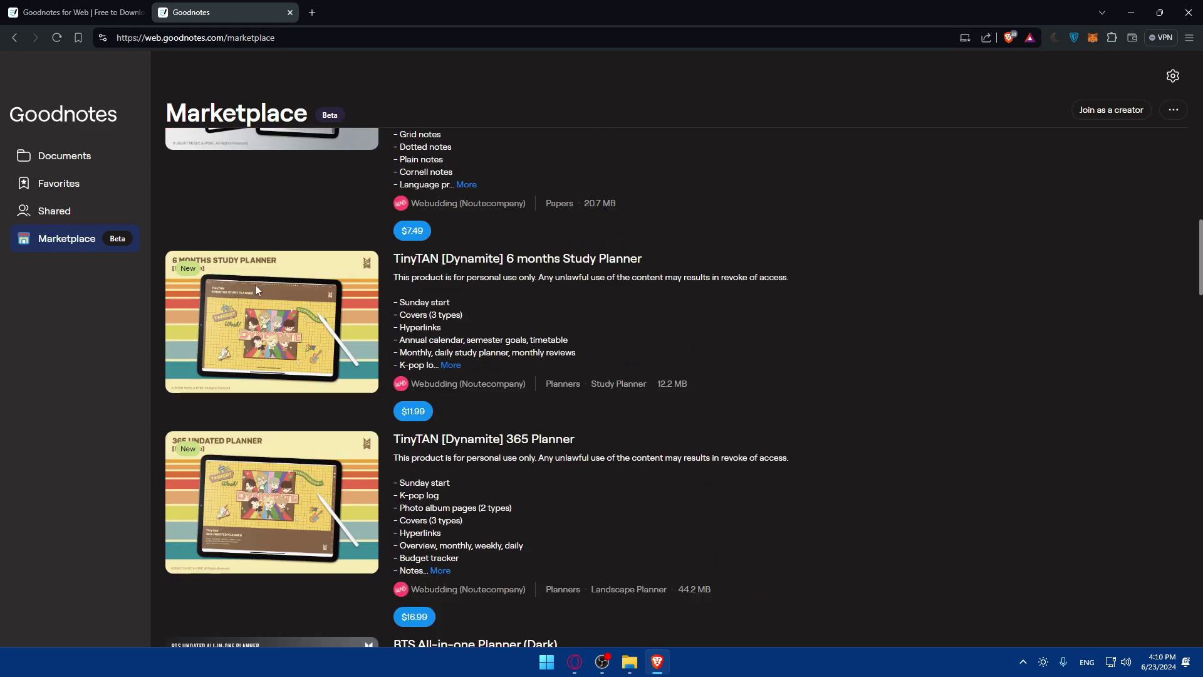
scroll(202, 307, down, 2)
scroll(217, 283, up, 2)
scroll(270, 288, down, 2)
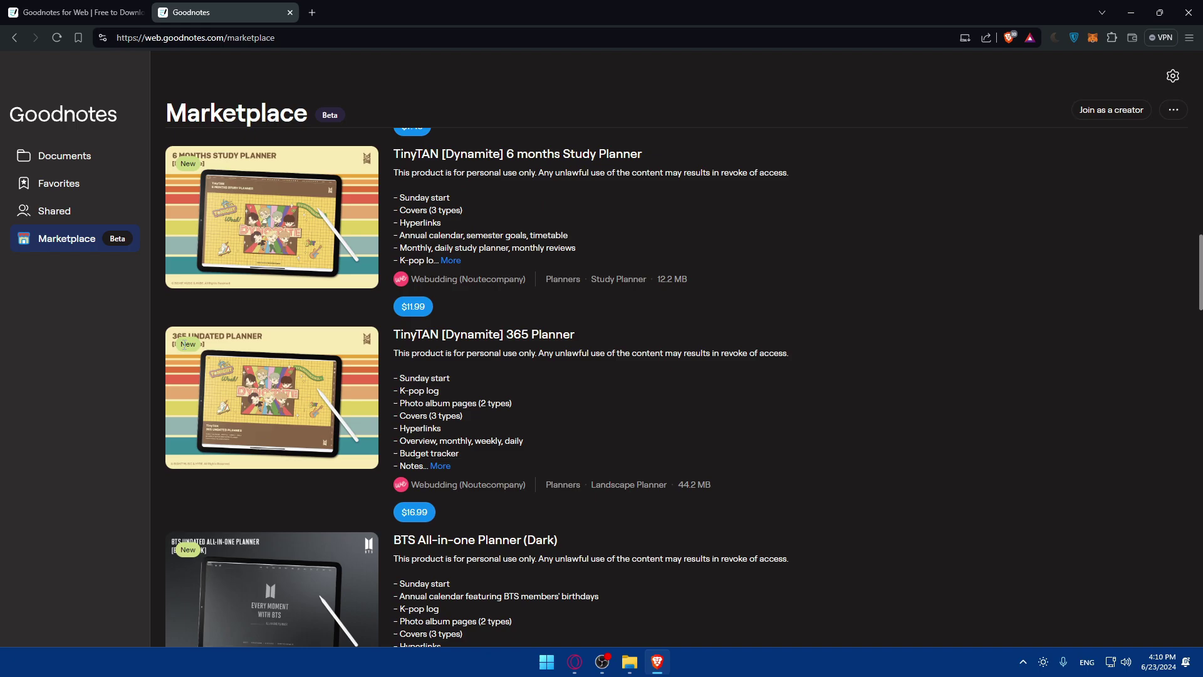
scroll(273, 349, down, 2)
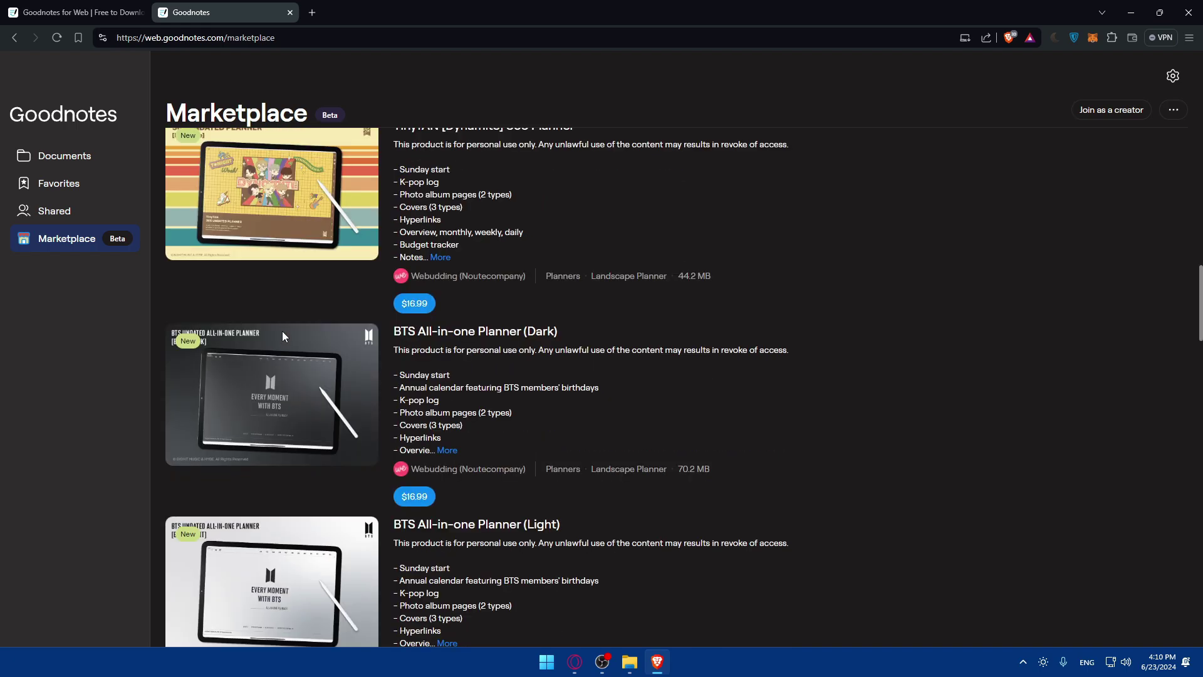
scroll(282, 332, down, 5)
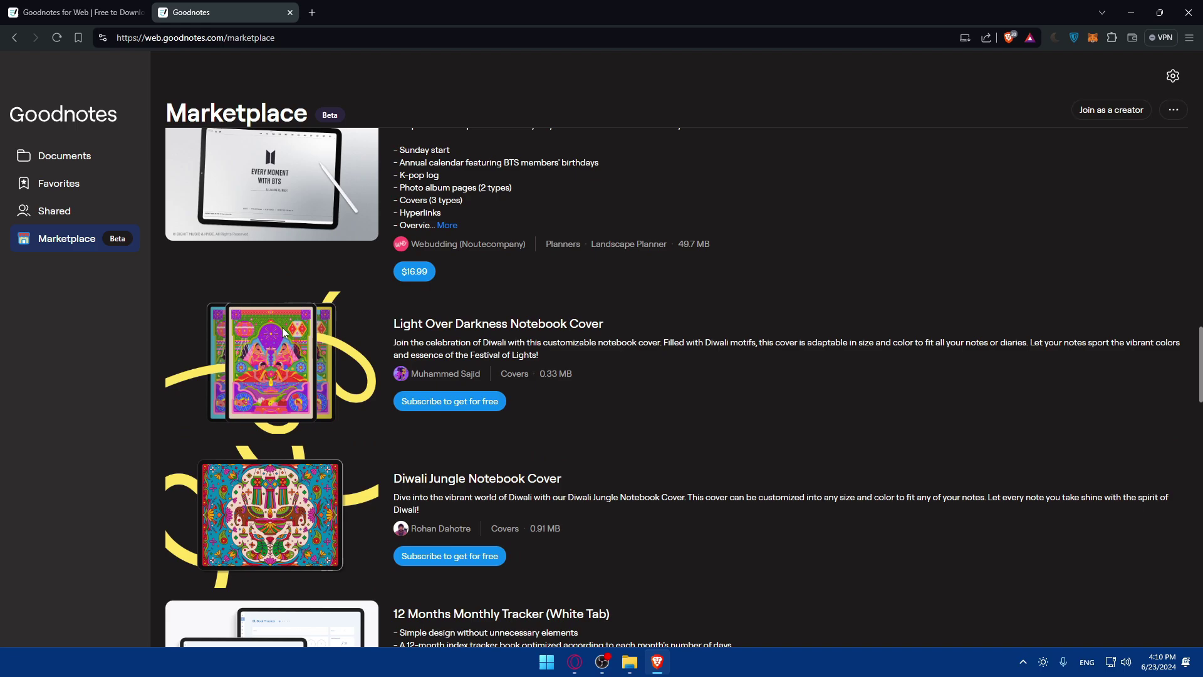
scroll(283, 332, down, 2)
scroll(282, 333, up, 2)
scroll(343, 378, up, 20)
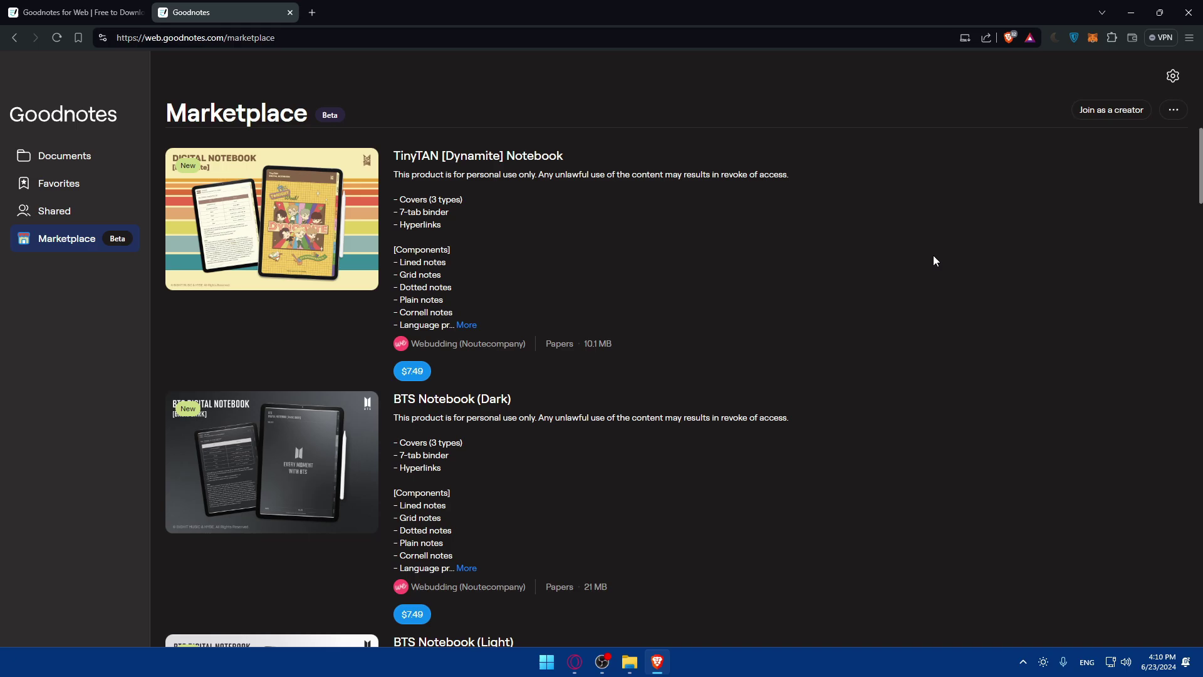
Join as a creator, opening the Become a Goodnotes creator Typeform sign-up form
click(1119, 115)
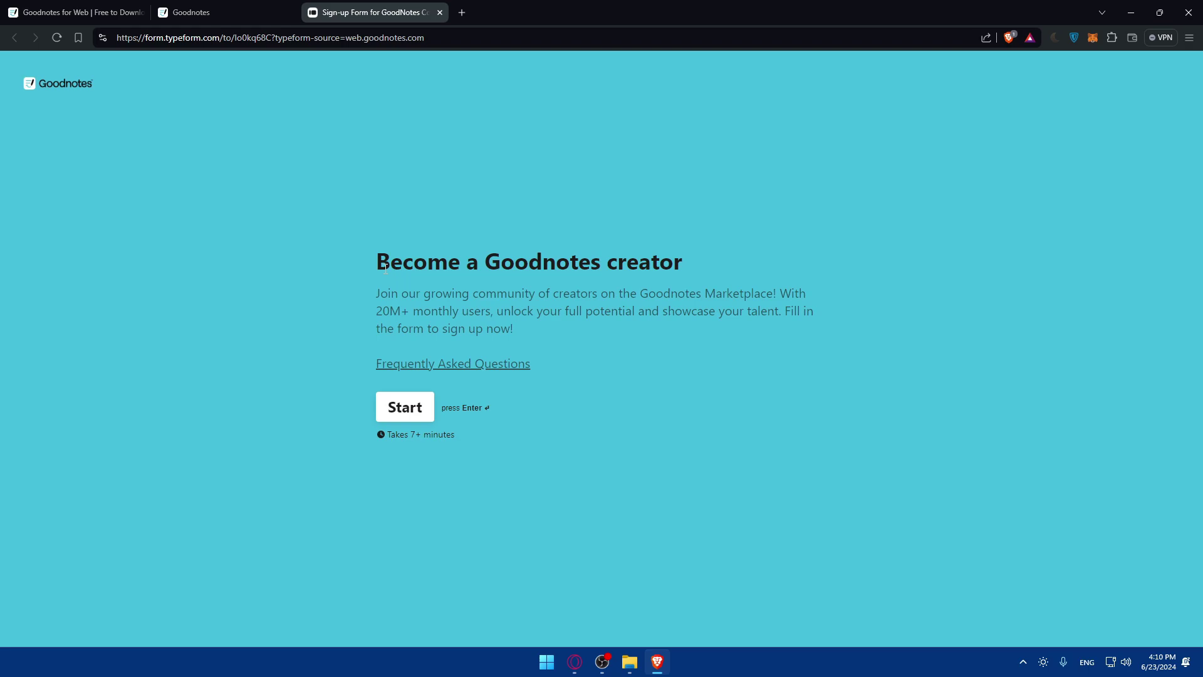
drag(385, 266, 698, 268)
click(698, 268)
drag(381, 293, 606, 295)
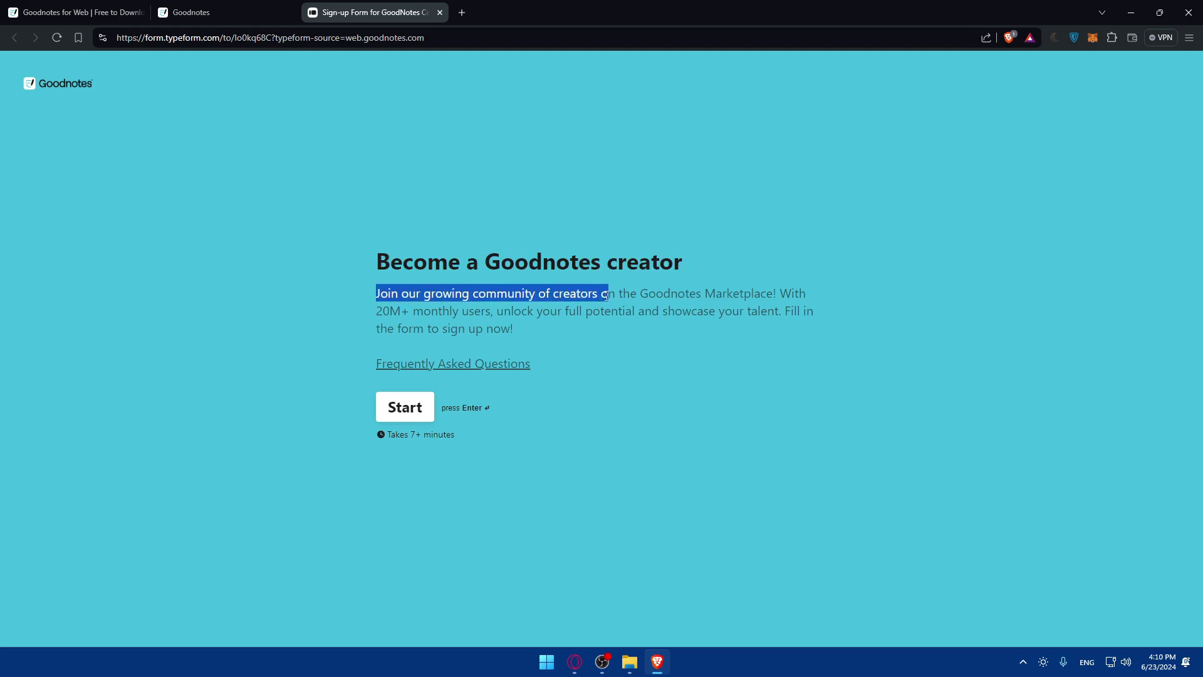
click(646, 296)
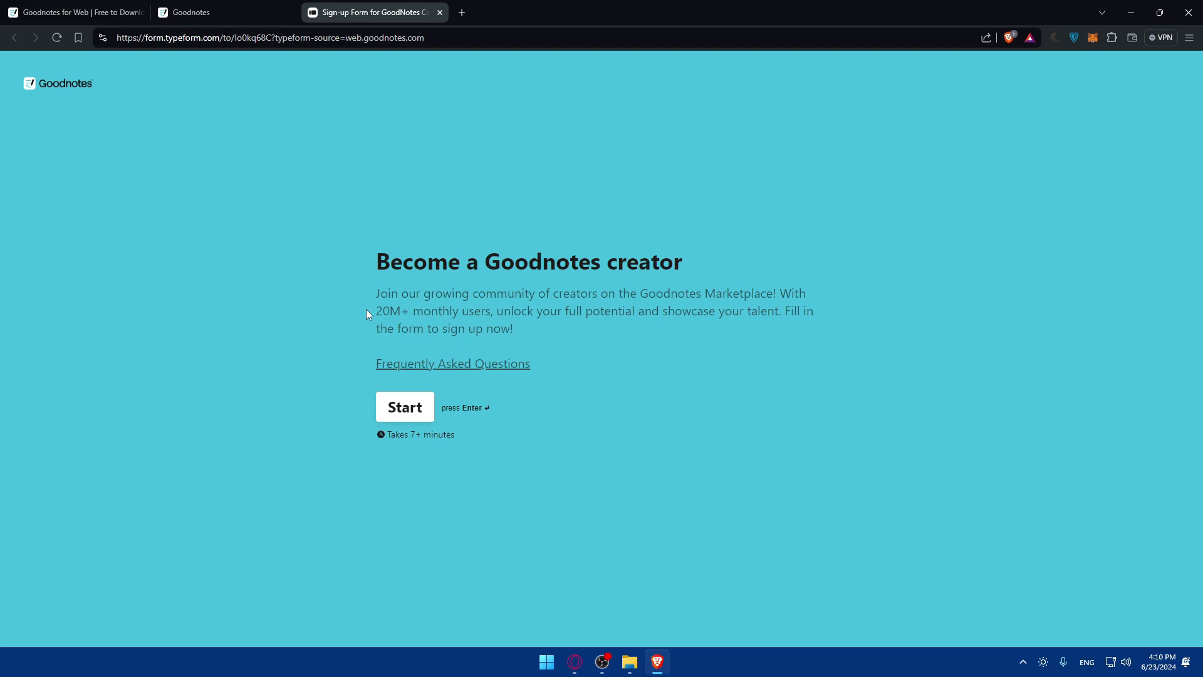
drag(403, 313, 783, 317)
click(508, 316)
click(758, 318)
drag(365, 337, 494, 343)
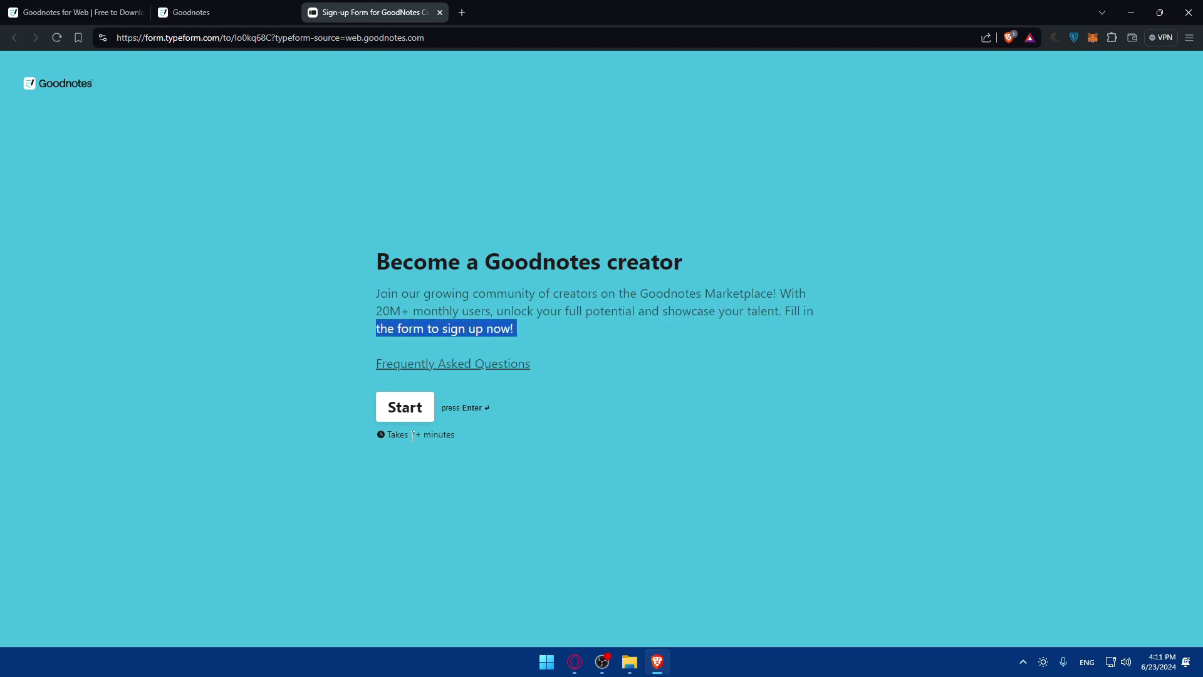
Skim the creator FAQ and close it to return to the 7+ minute form
drag(413, 436, 424, 437)
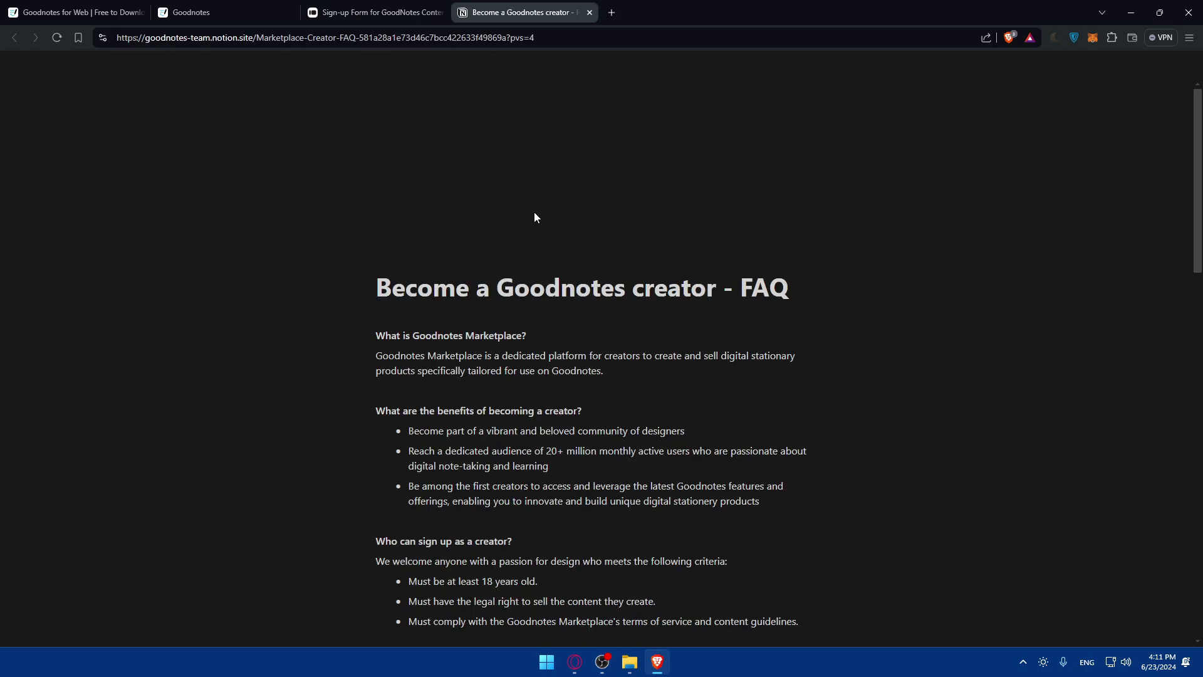
scroll(534, 212, down, 15)
scroll(534, 212, up, 10)
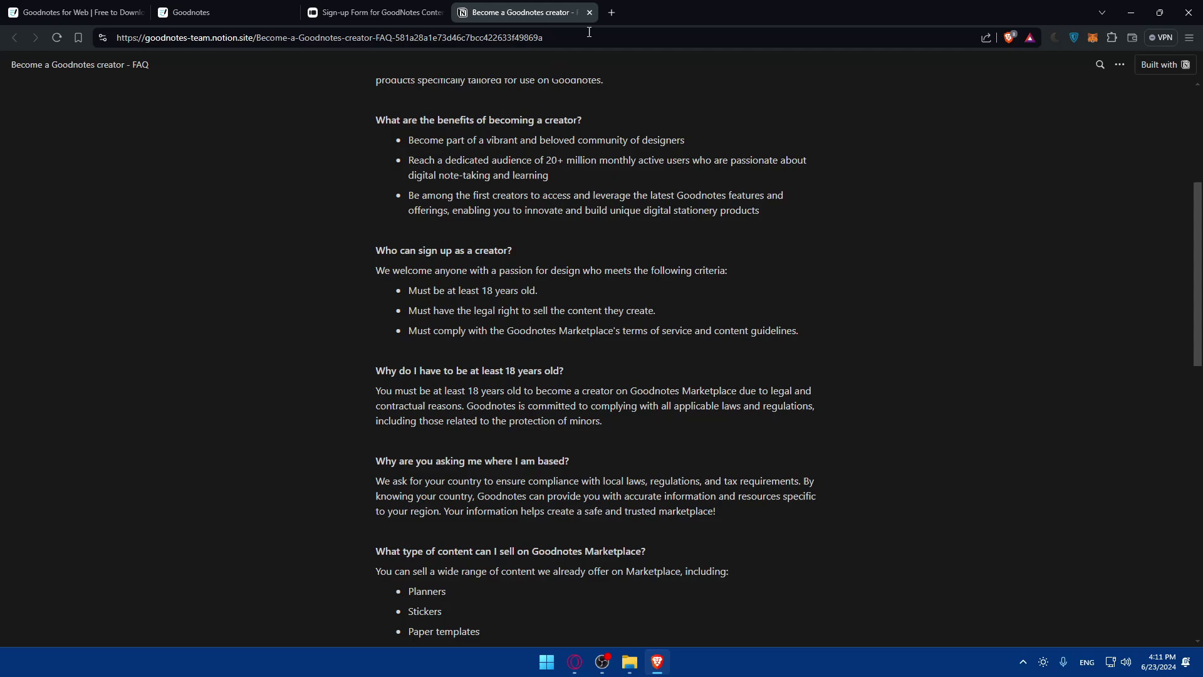
click(590, 12)
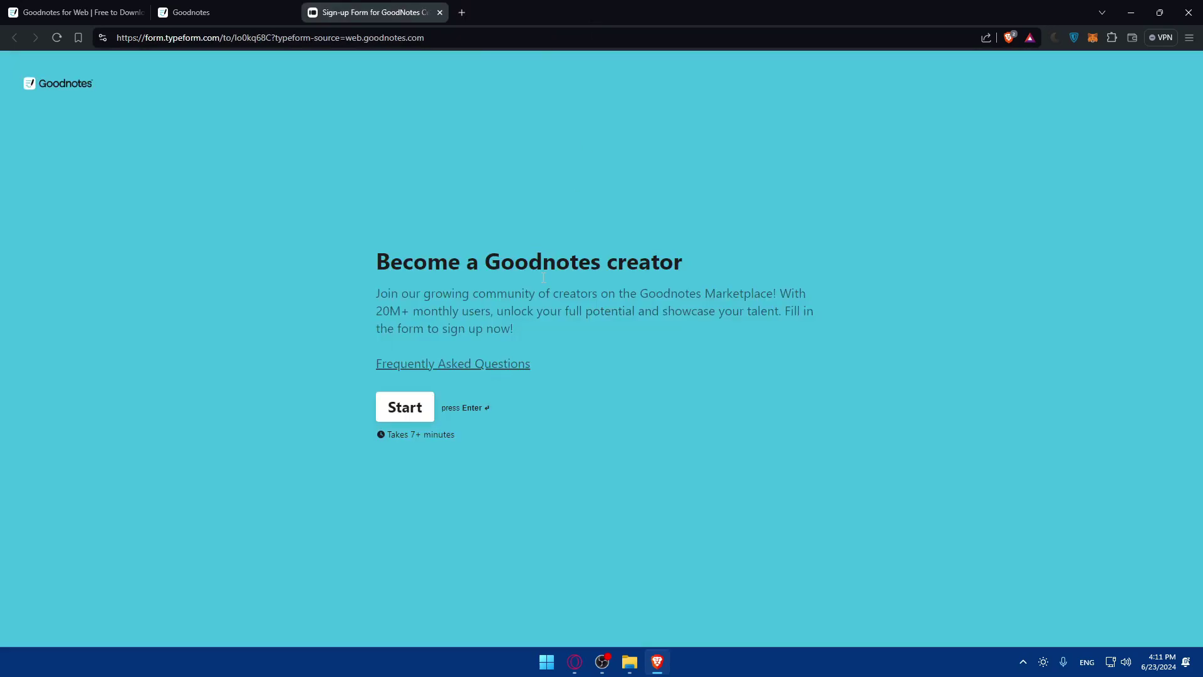
Fill in first name, last name and company as 'test' plus the saved contact e-mail
click(404, 408)
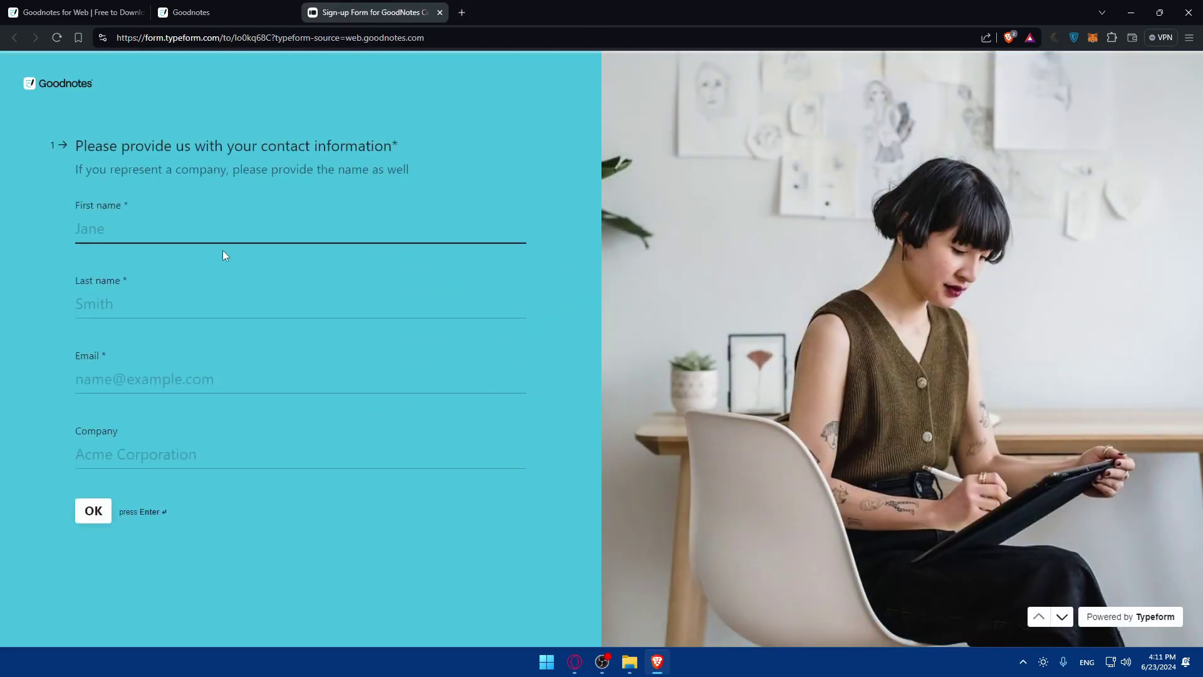
text(test)
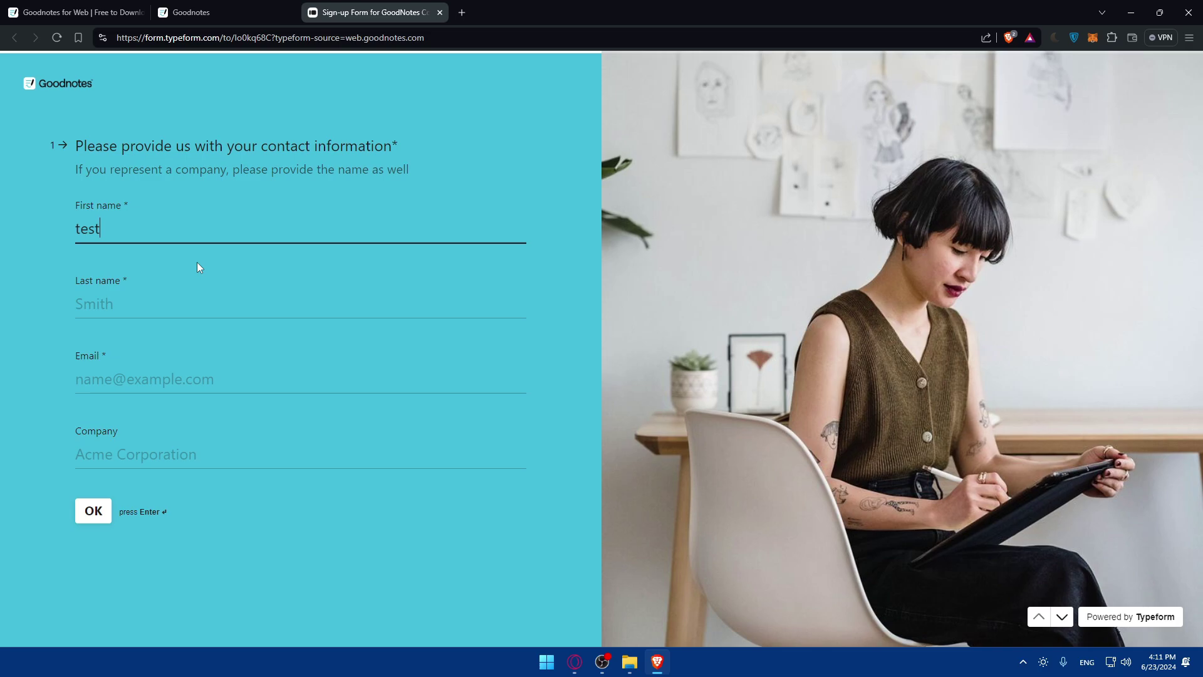
click(167, 305)
text(test)
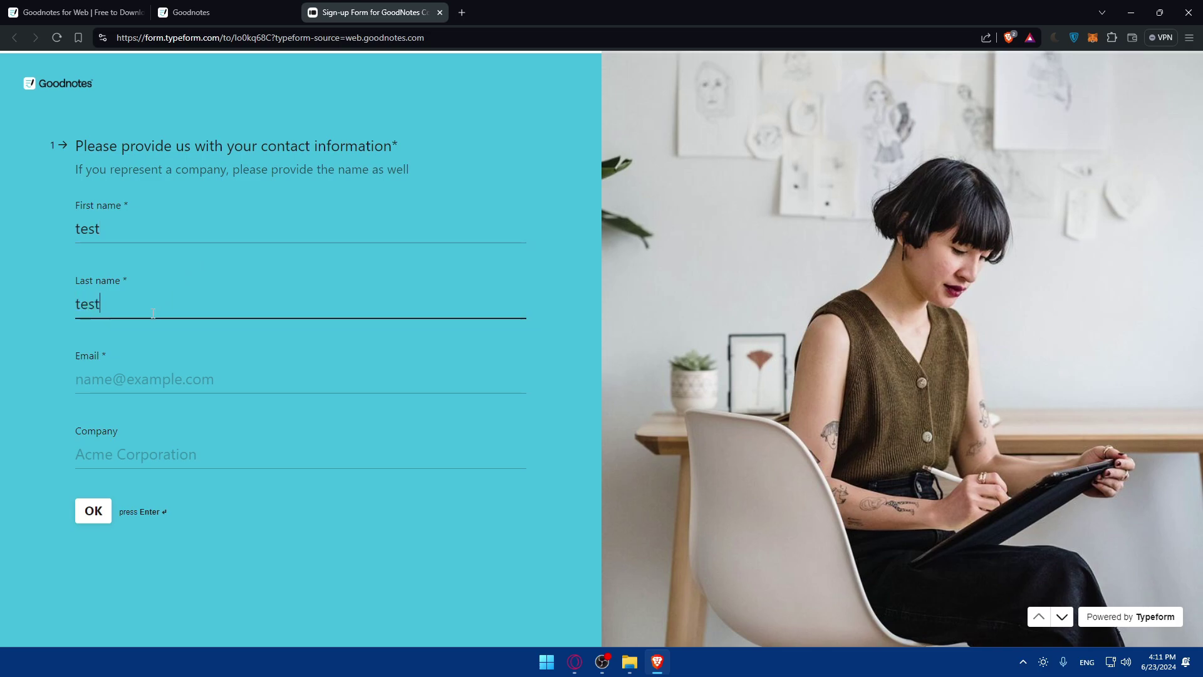
click(148, 370)
click(193, 412)
click(193, 454)
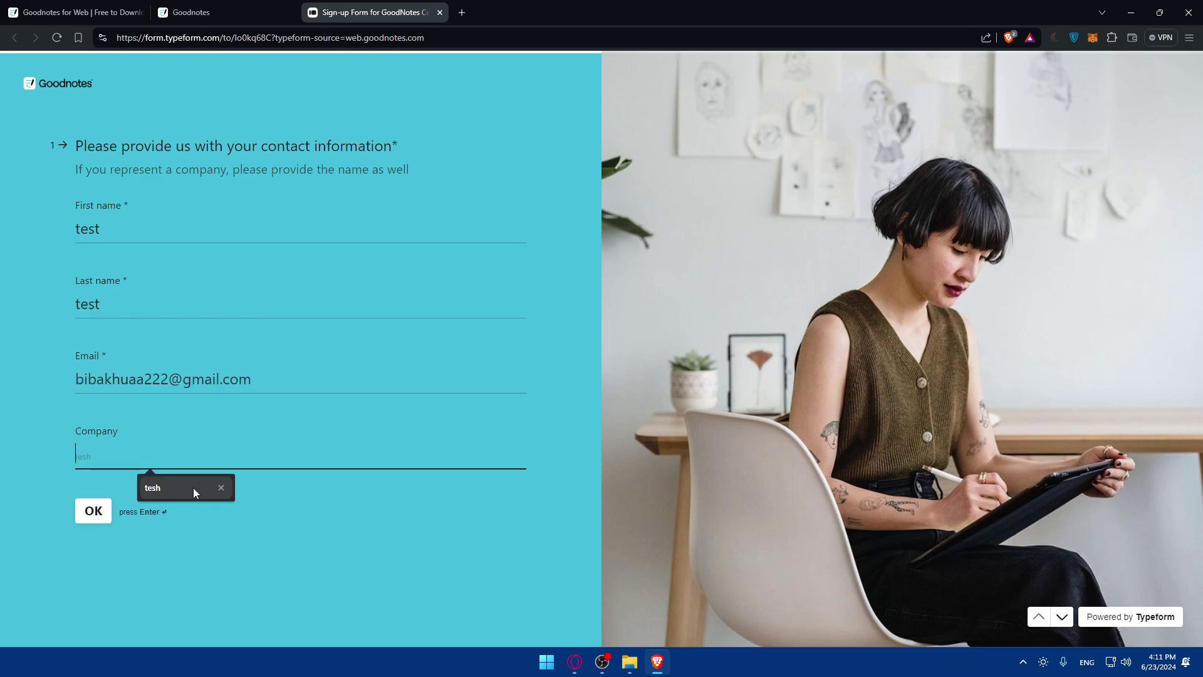
text(tesh)
key(BackSpace)
key(BackSpace)
text(st)
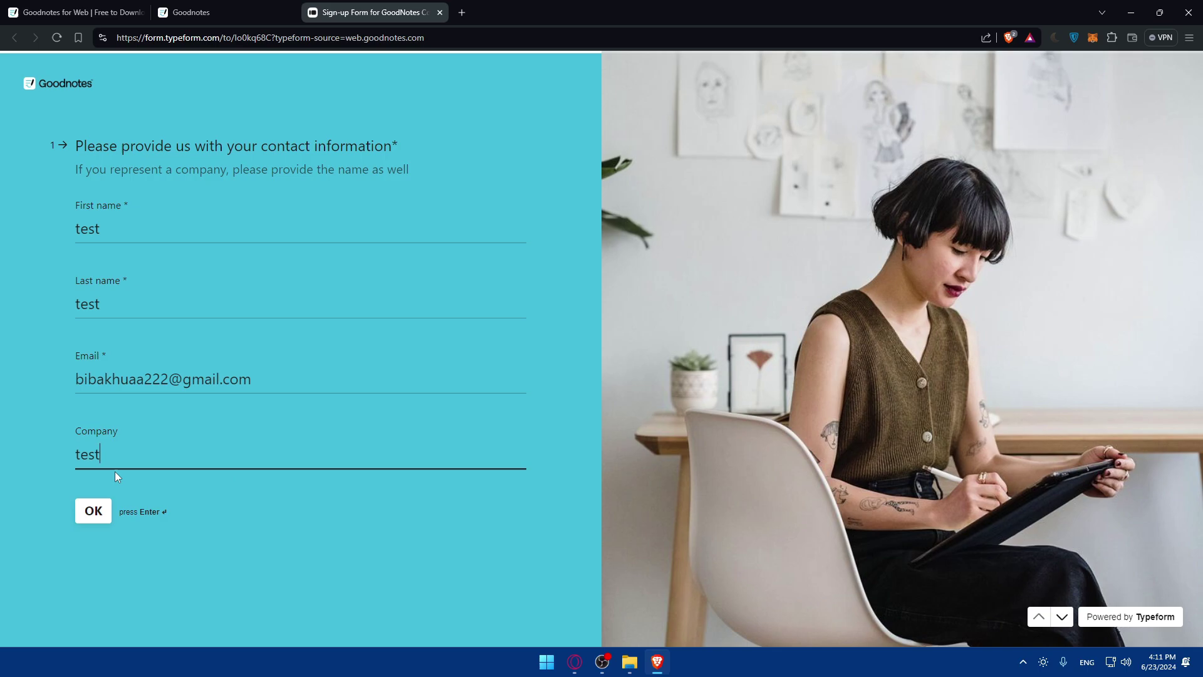
click(94, 513)
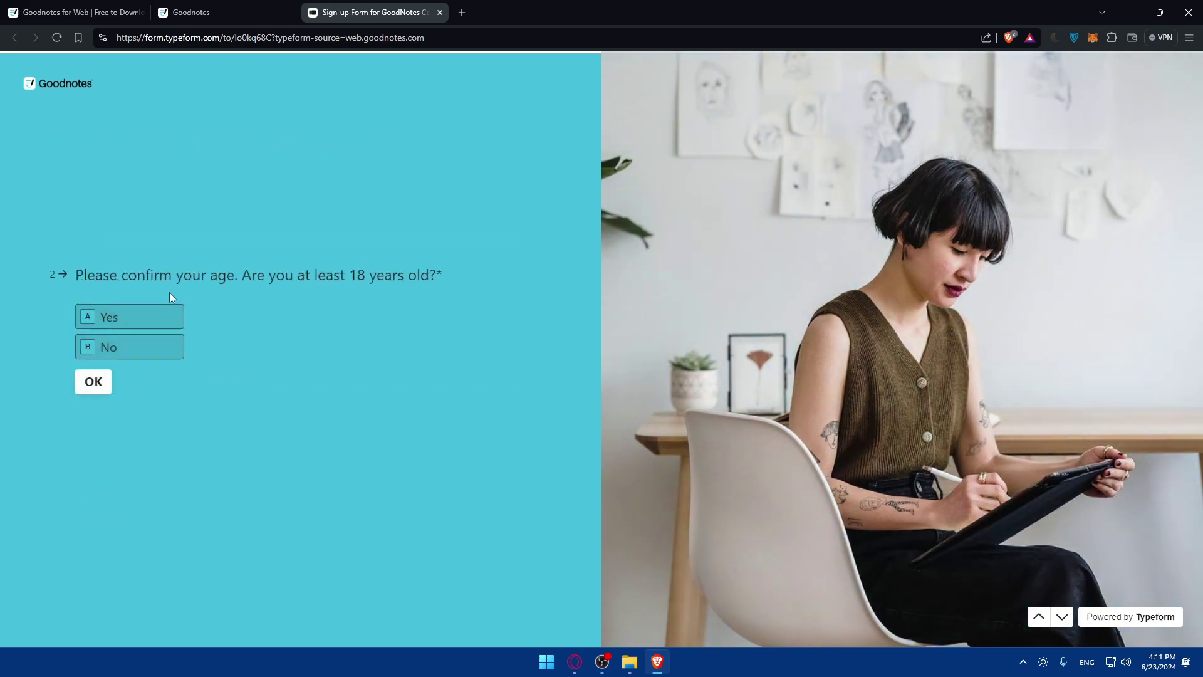
Answer 18+ Yes, country 'morocoo', sold before Yes, and marketplace link 'wix/test.shop.com'
click(131, 319)
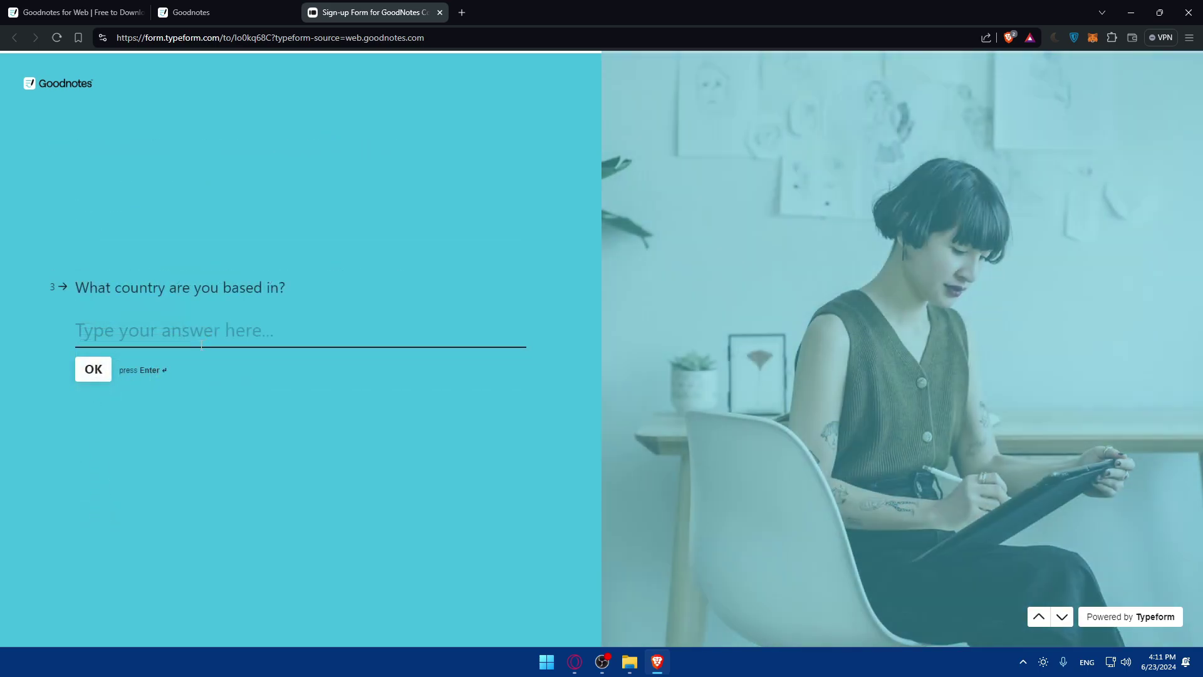
text(moro)
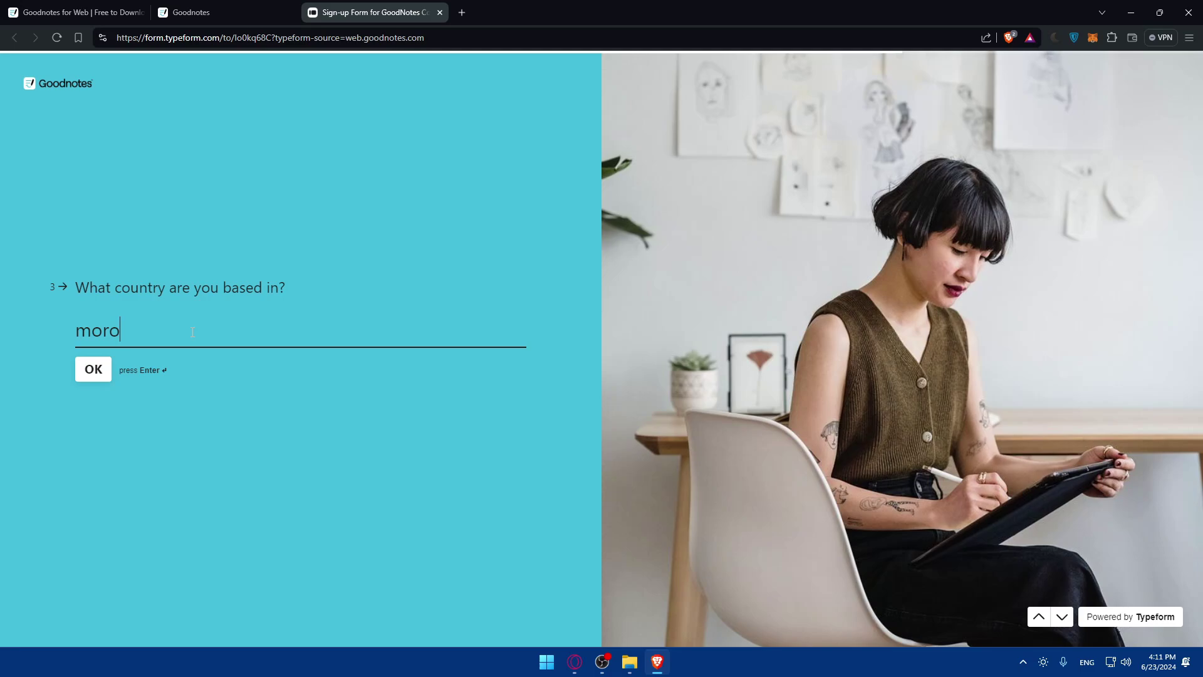
text(coo)
click(101, 369)
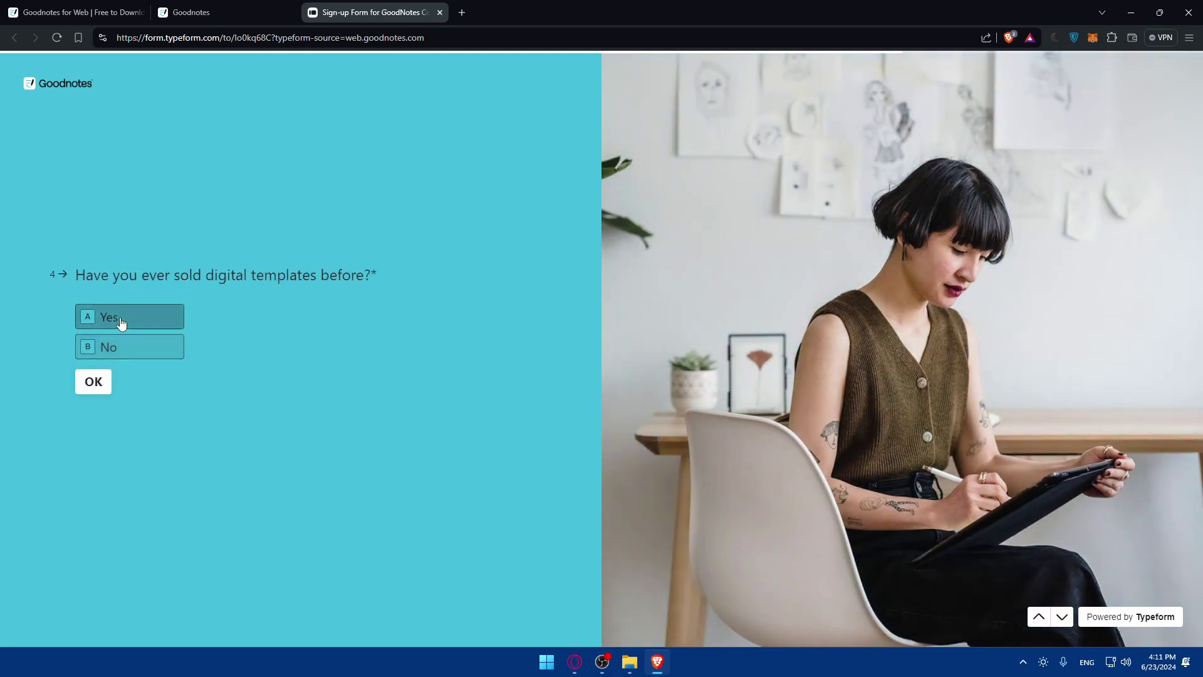
click(121, 323)
click(105, 387)
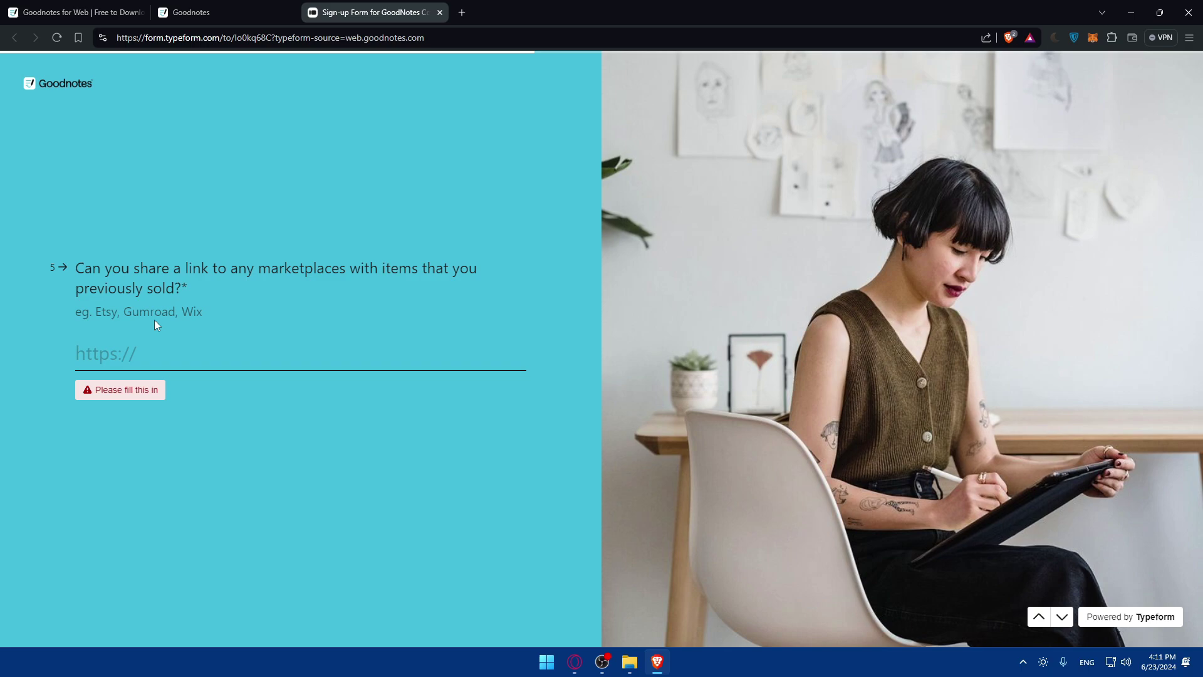
text(wix)
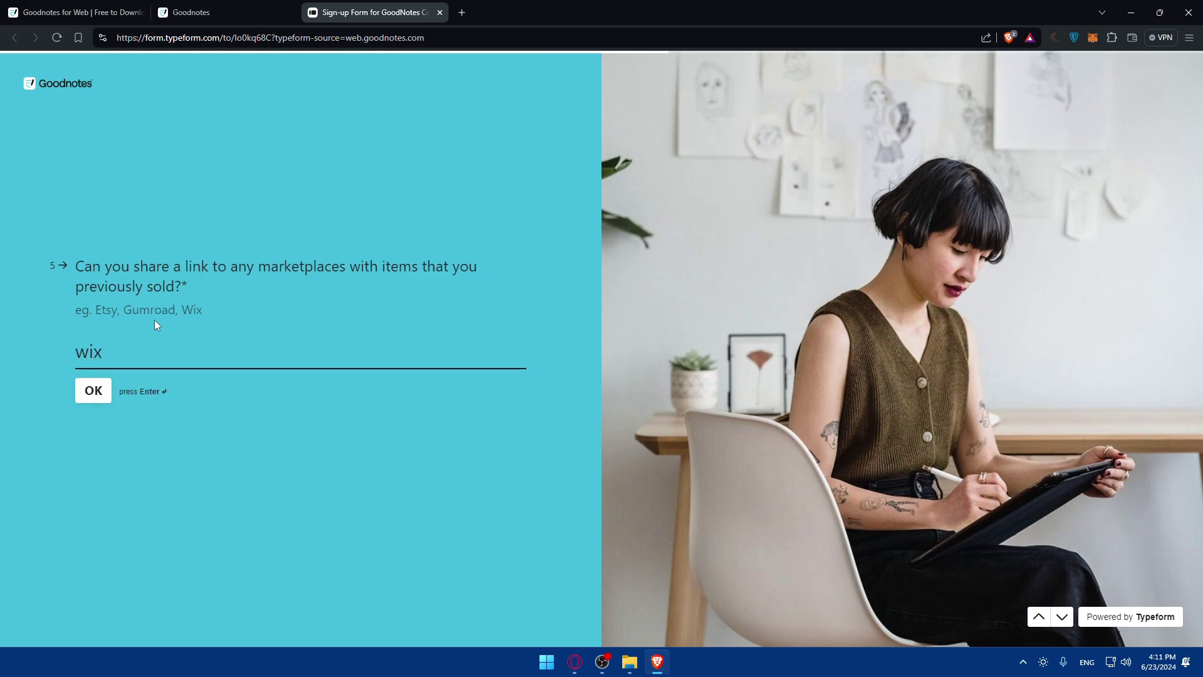
text(/test.shop.com)
key(Return)
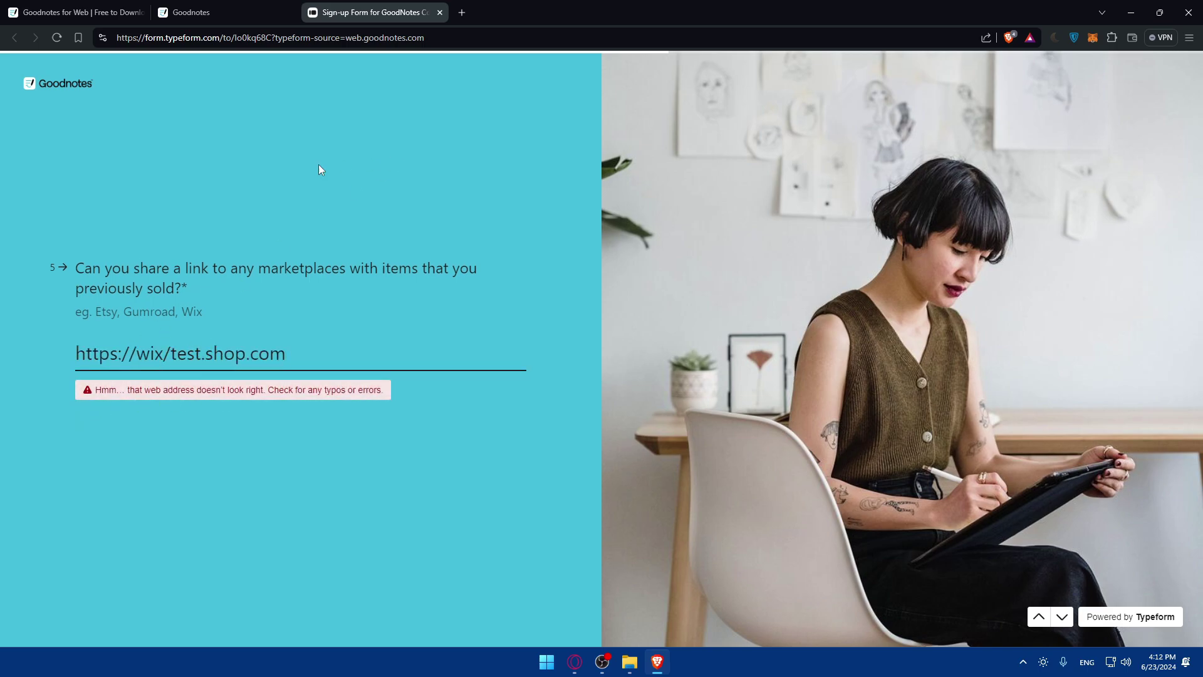
Open etsy.com in a new browser tab to reach the Etsy shop dashboard
click(462, 14)
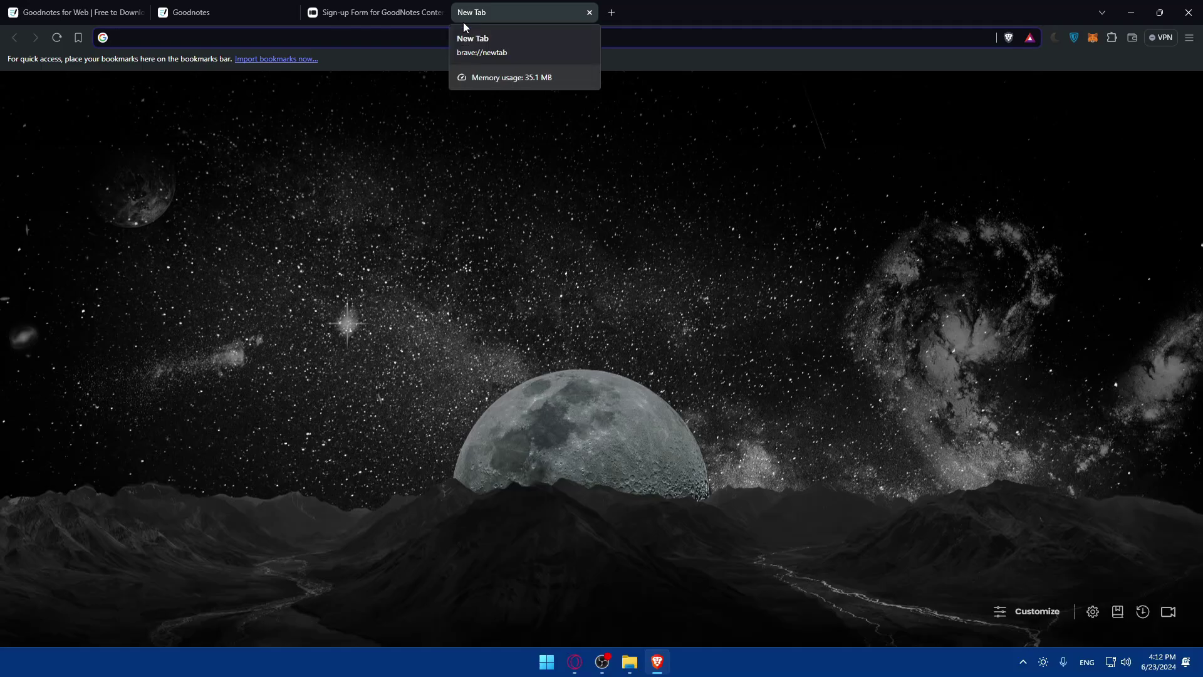
text(wix)
key(BackSpace)
key(BackSpace)
key(BackSpace)
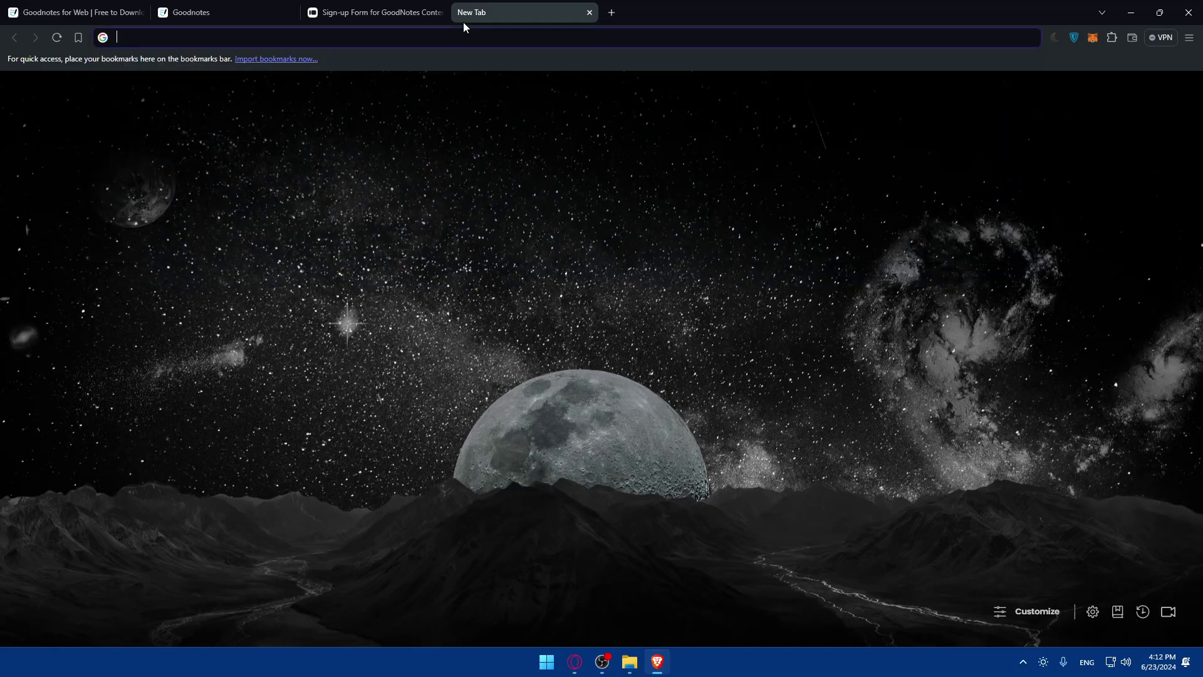
text(etsy)
key(Return)
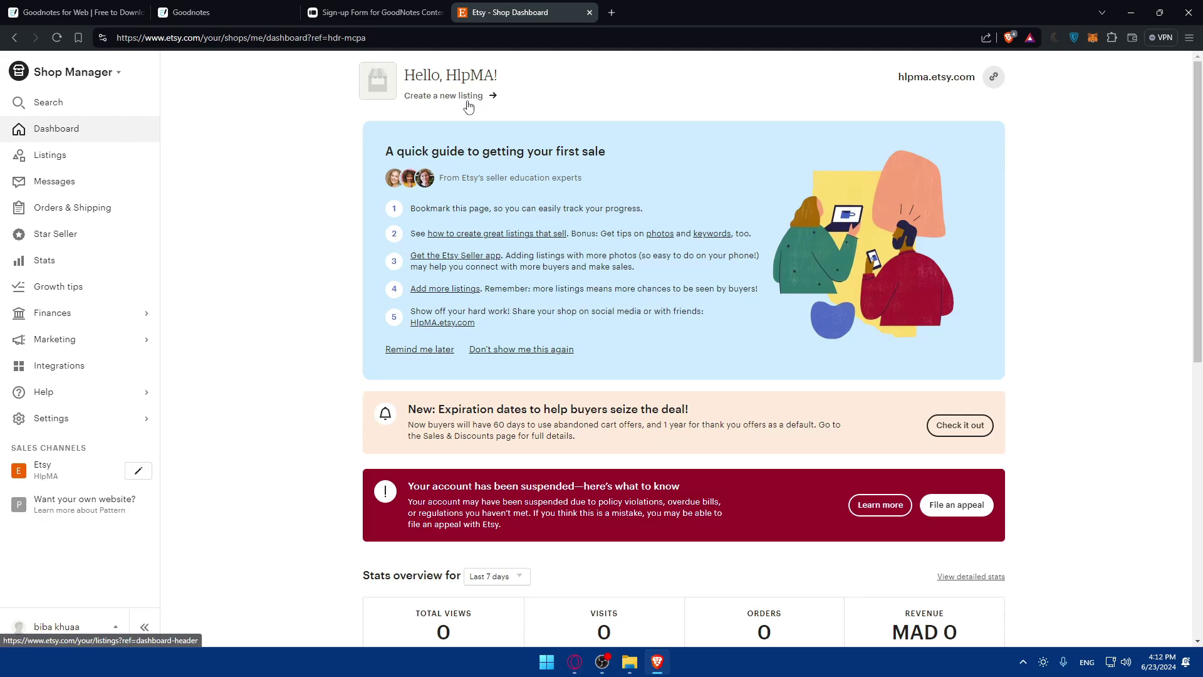
Copy the Etsy shop link and submit it as the form's marketplace answer, replacing the rejected address
click(996, 87)
click(375, 12)
key(ctrl+a)
key(ctrl+v)
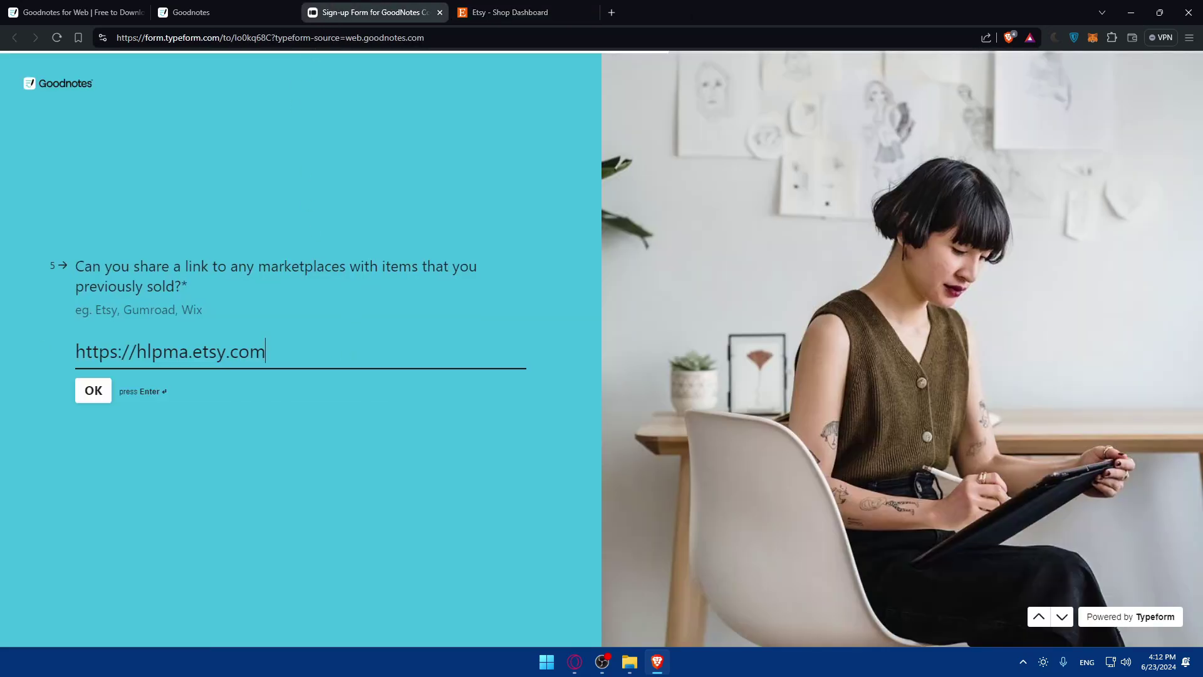
click(94, 390)
click(593, 11)
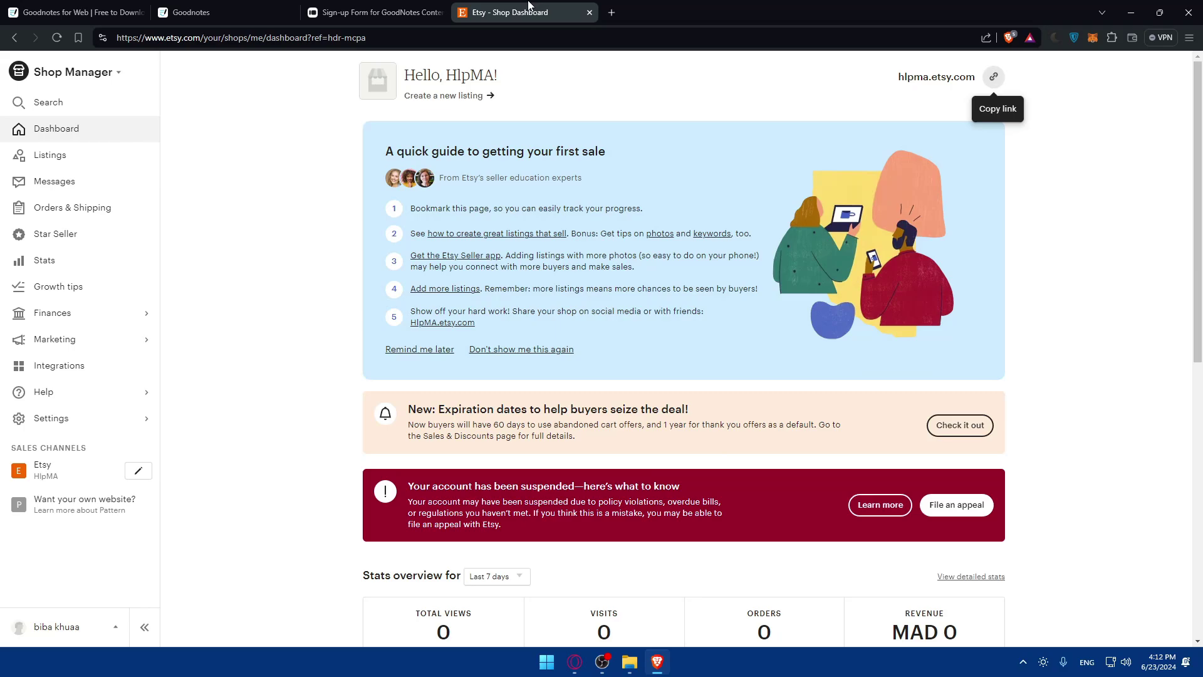
Close the Etsy tab, choose Other as the product type, and answer the product-fit question with 'stufdy'
click(590, 12)
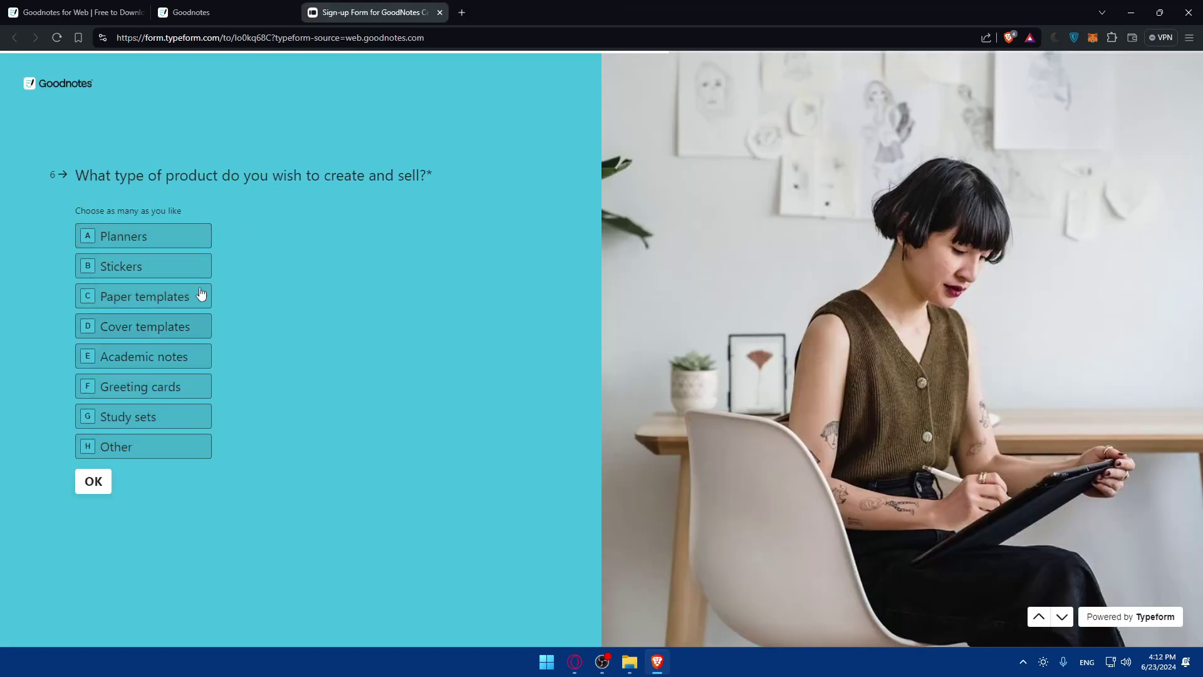
click(146, 446)
click(98, 484)
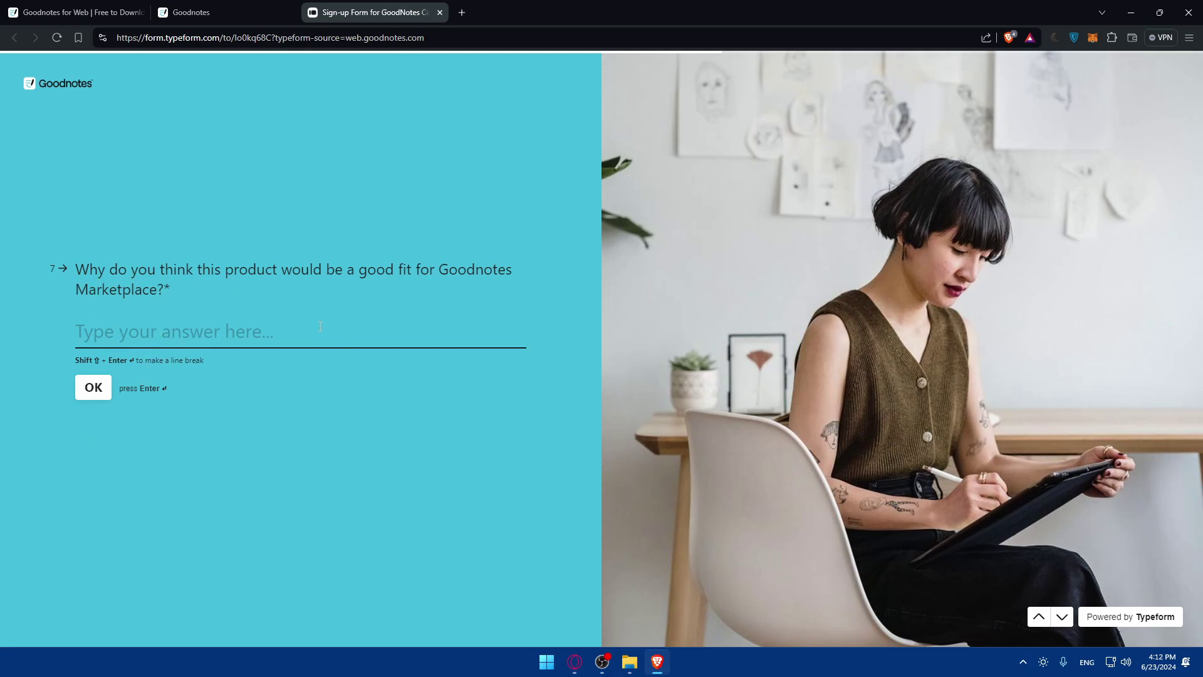
text(stuf)
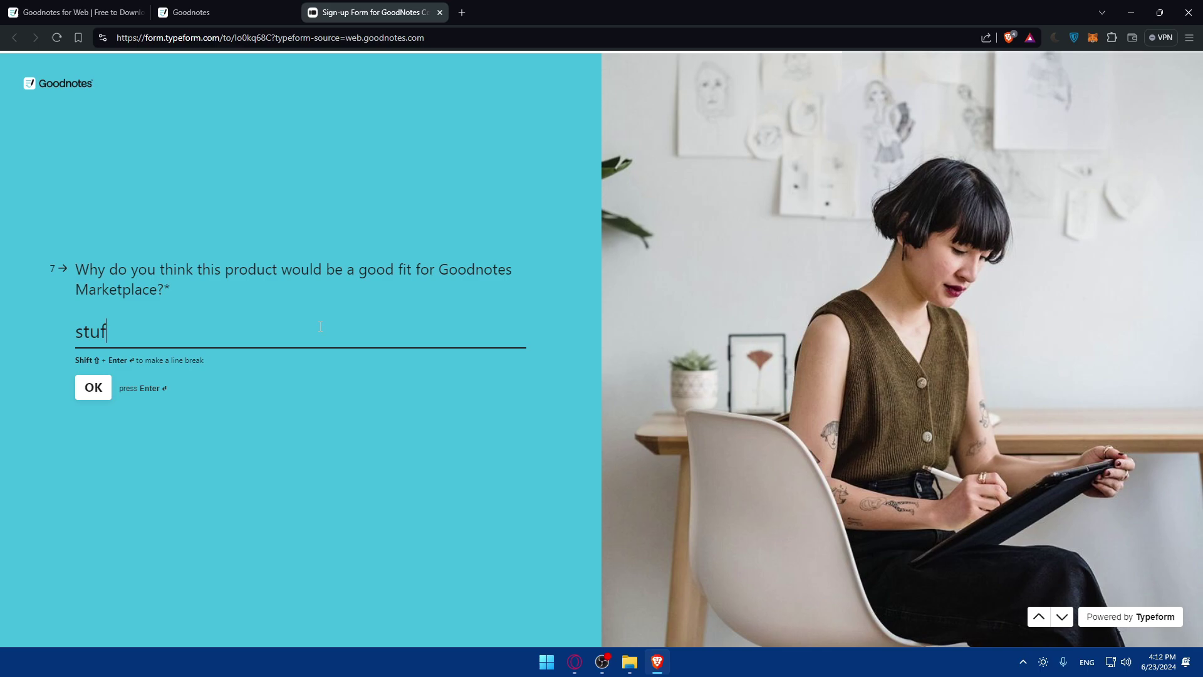
text(dy)
key(Return)
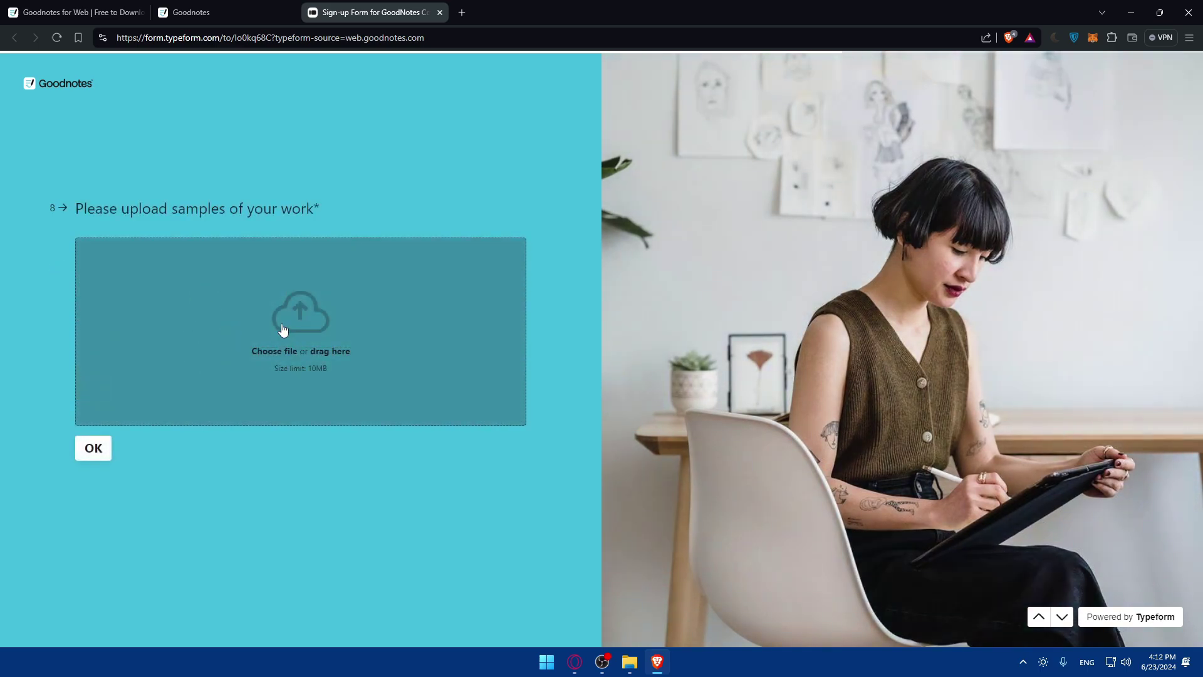
Upload test.jpg as a work sample, answer the about-yourself question with 'tes', and submit the form
click(244, 310)
double_click(147, 123)
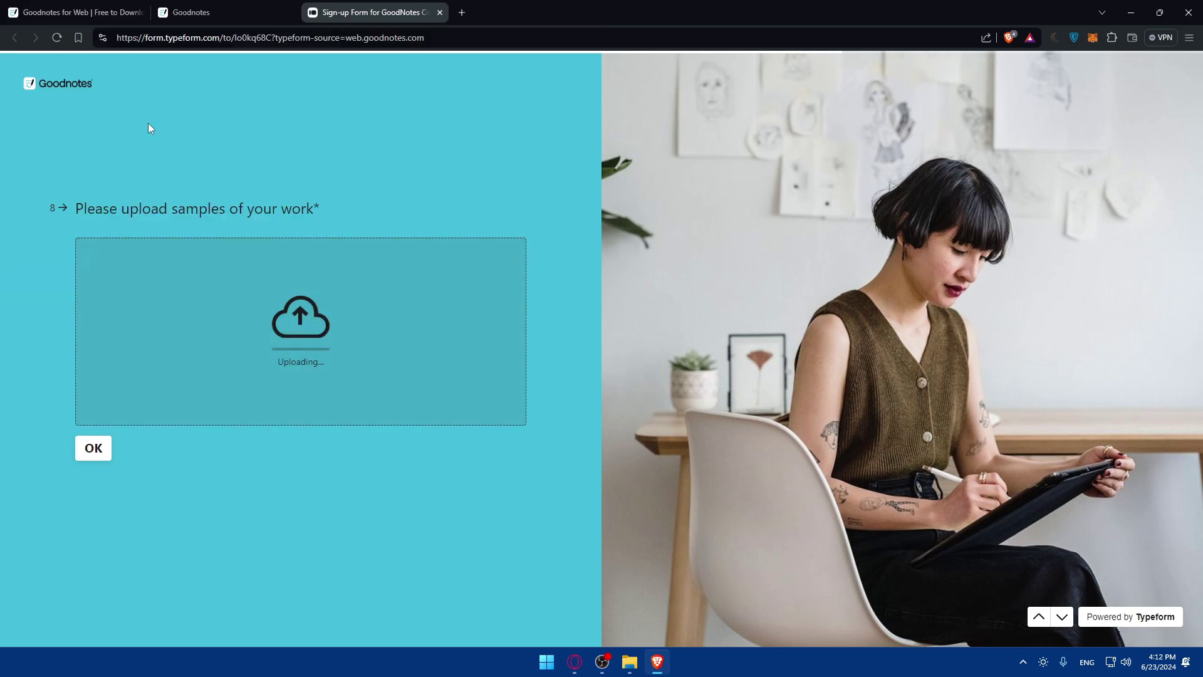
click(94, 448)
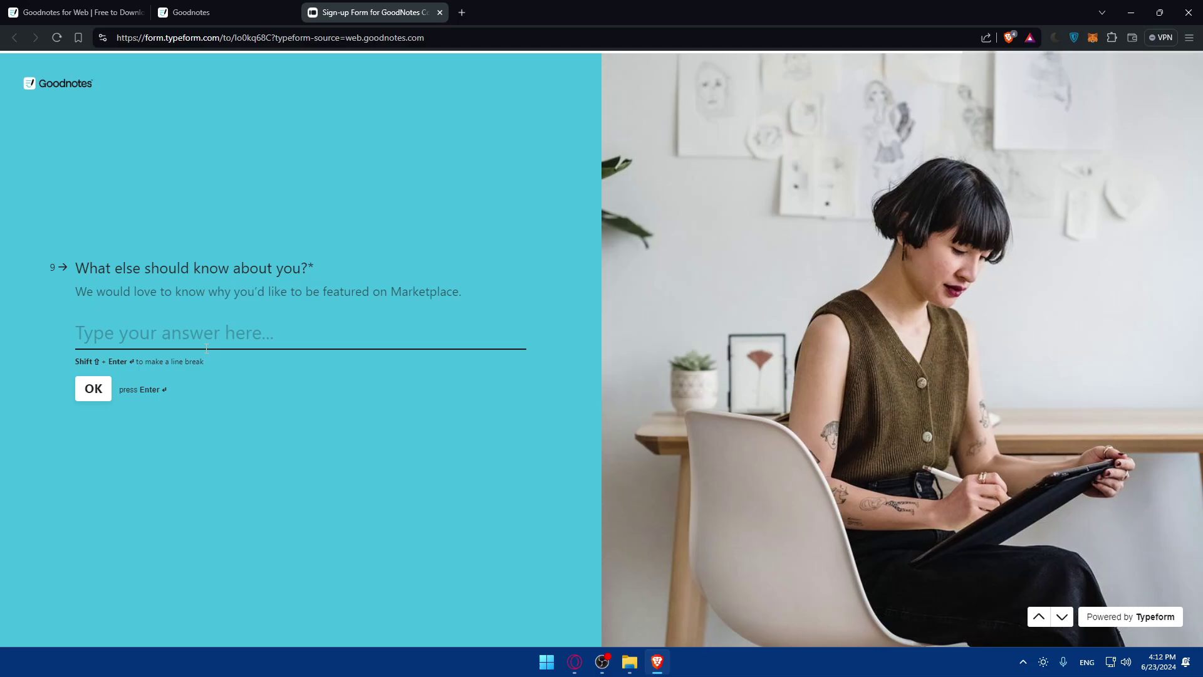
text(test)
click(95, 395)
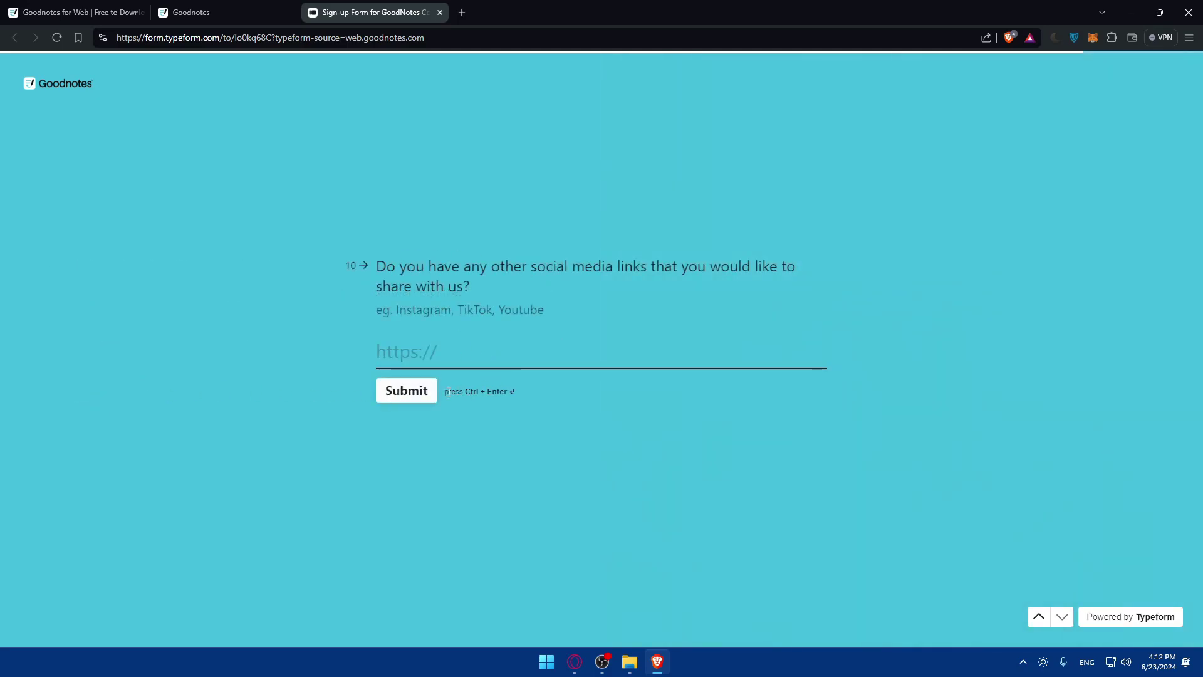
click(409, 394)
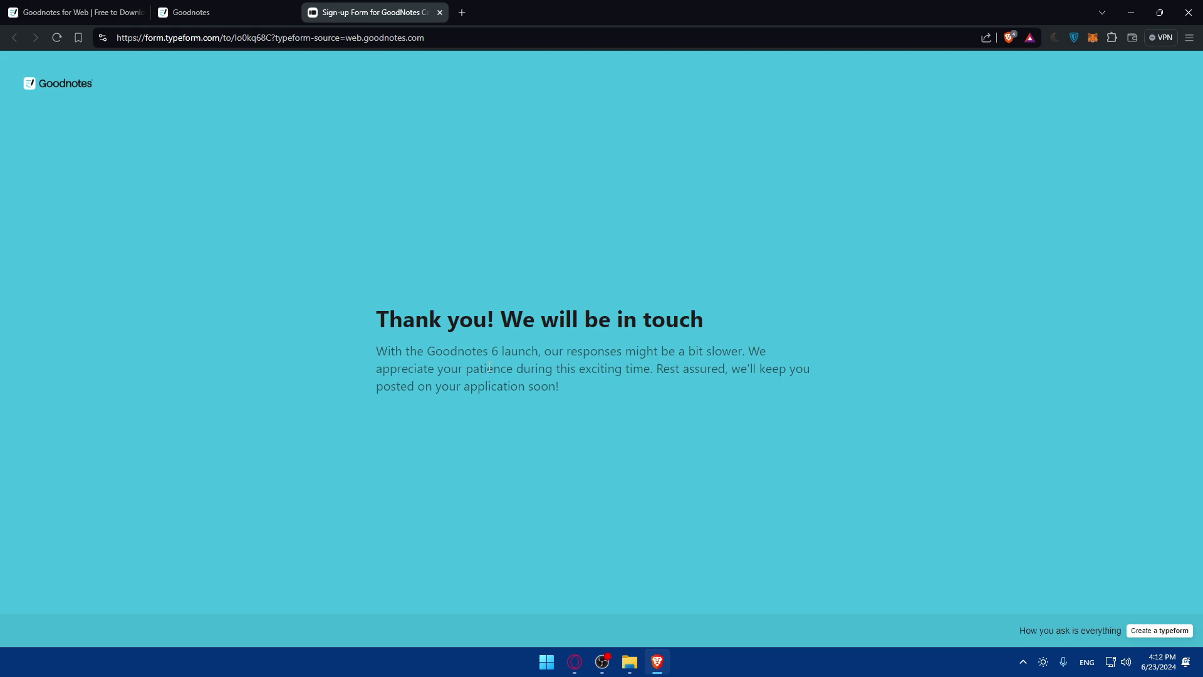
drag(376, 320, 667, 324)
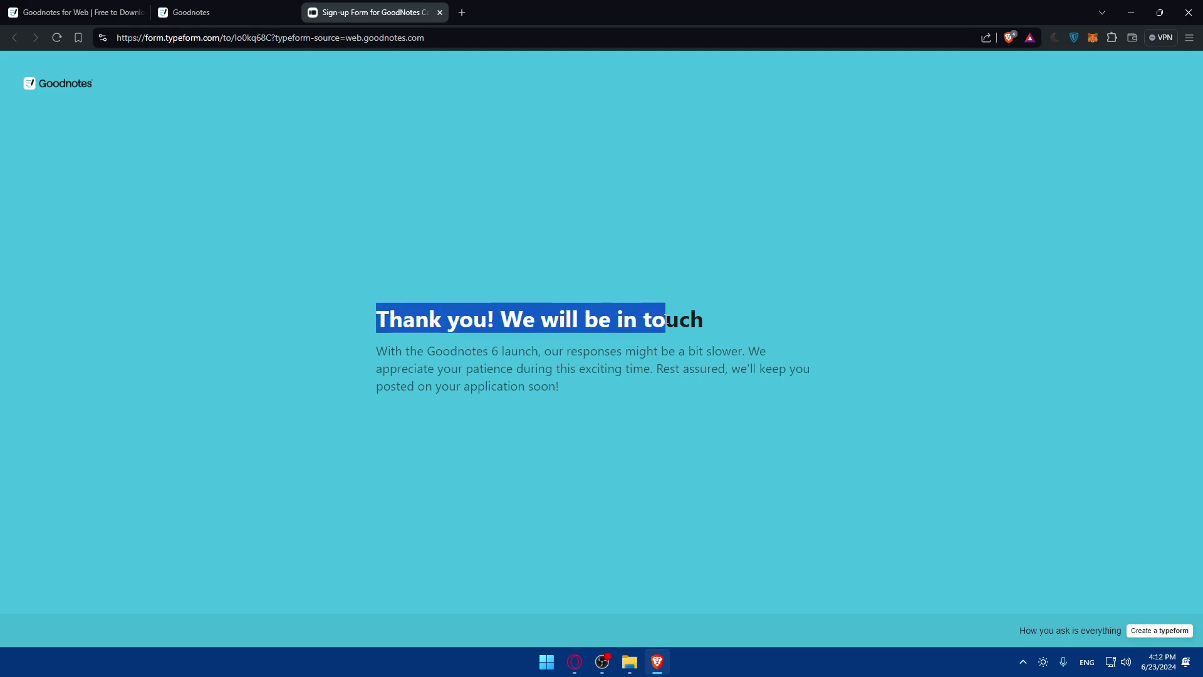
click(672, 326)
drag(378, 352, 625, 354)
click(506, 359)
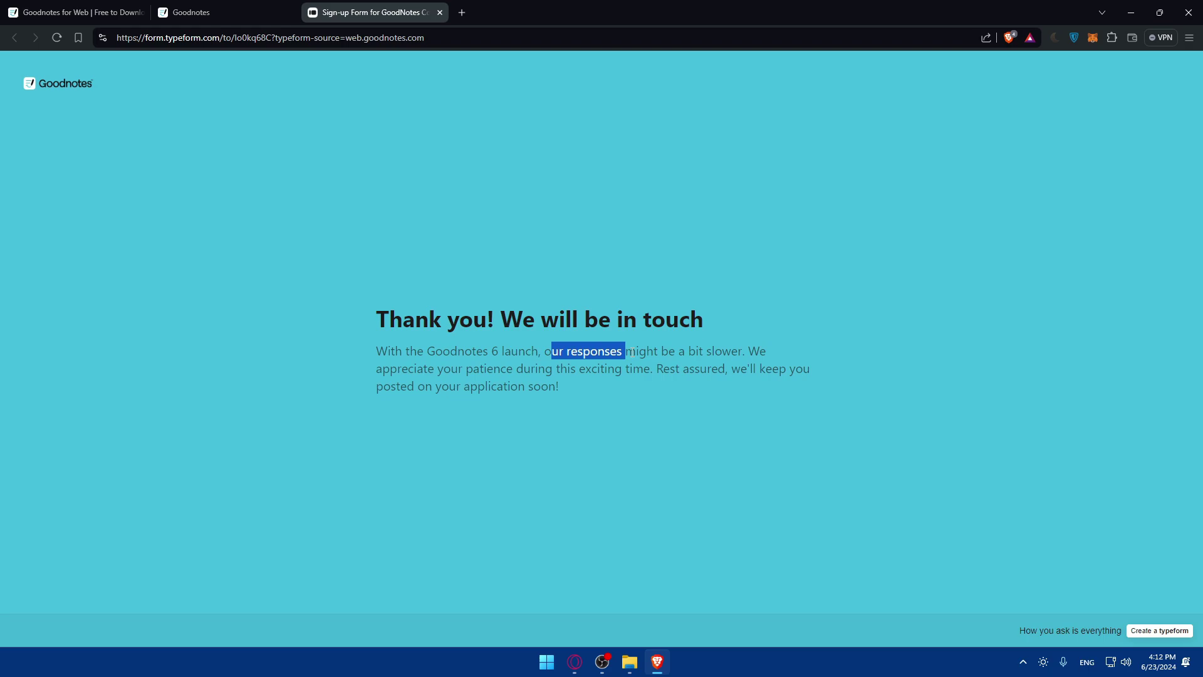
click(738, 350)
drag(407, 370, 705, 392)
click(704, 393)
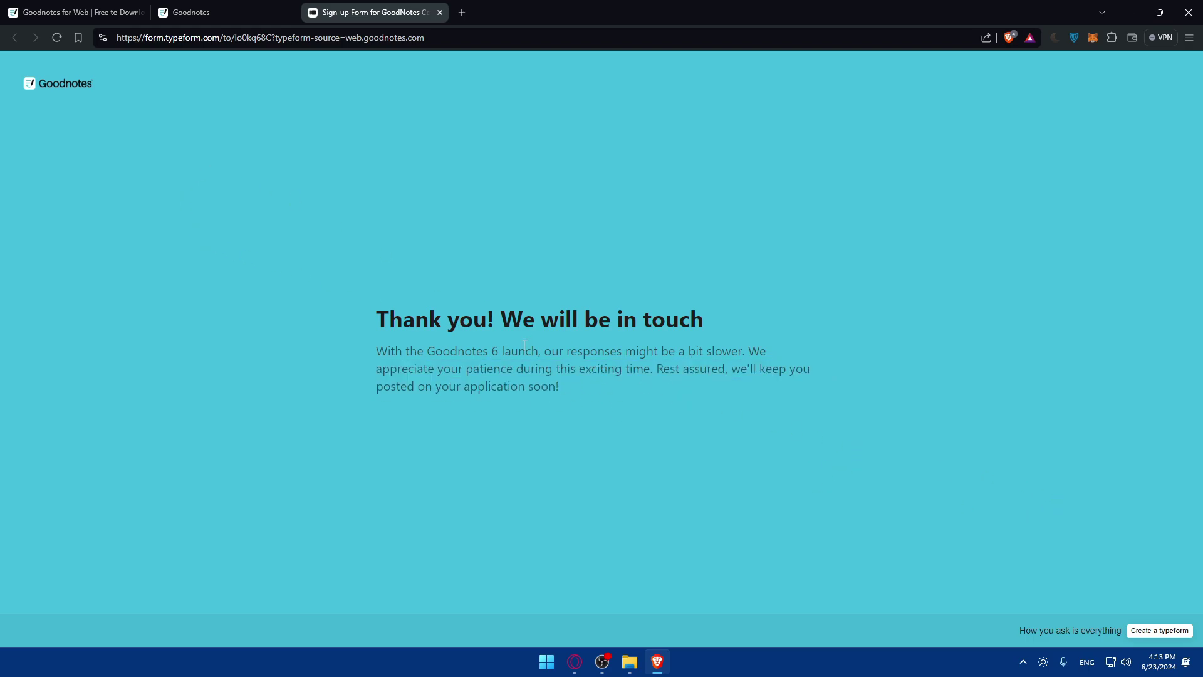
triple_click(668, 389)
click(642, 395)
mouse_move(571, 390)
mouse_down()
mouse_move(356, 318)
mouse_move(567, 385)
mouse_up()
Return to the Goodnotes Marketplace, check its options menu, and scroll through the listings
click(566, 385)
click(223, 12)
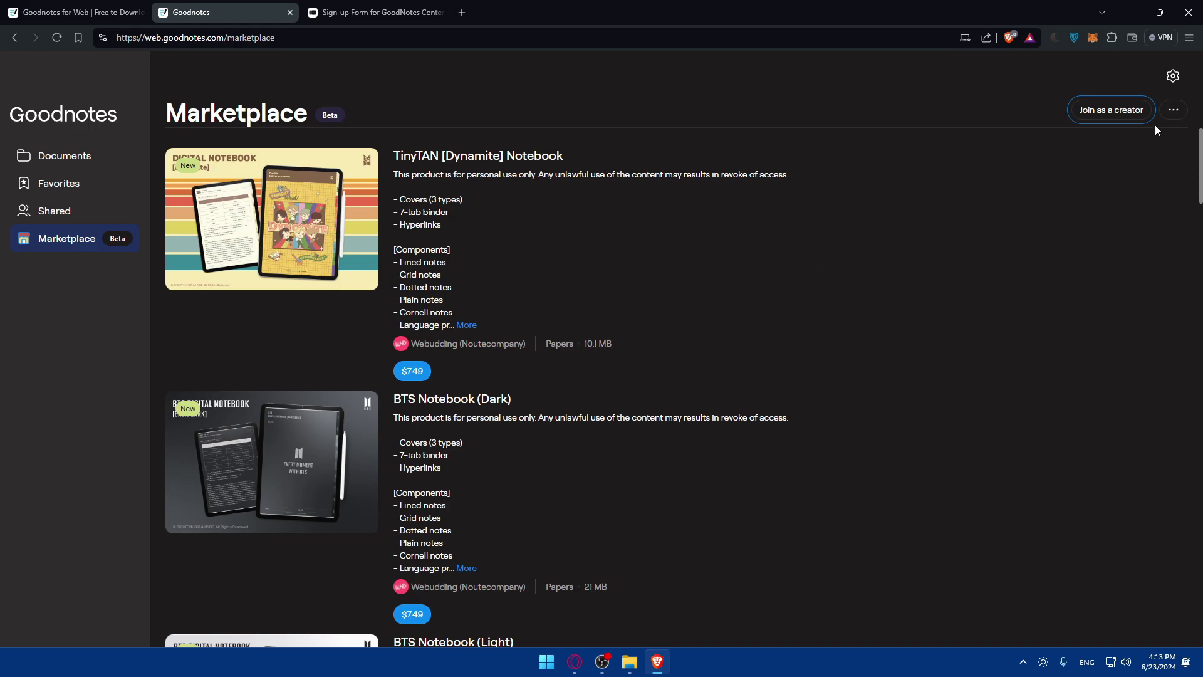
click(1170, 114)
click(948, 119)
scroll(548, 242, down, 15)
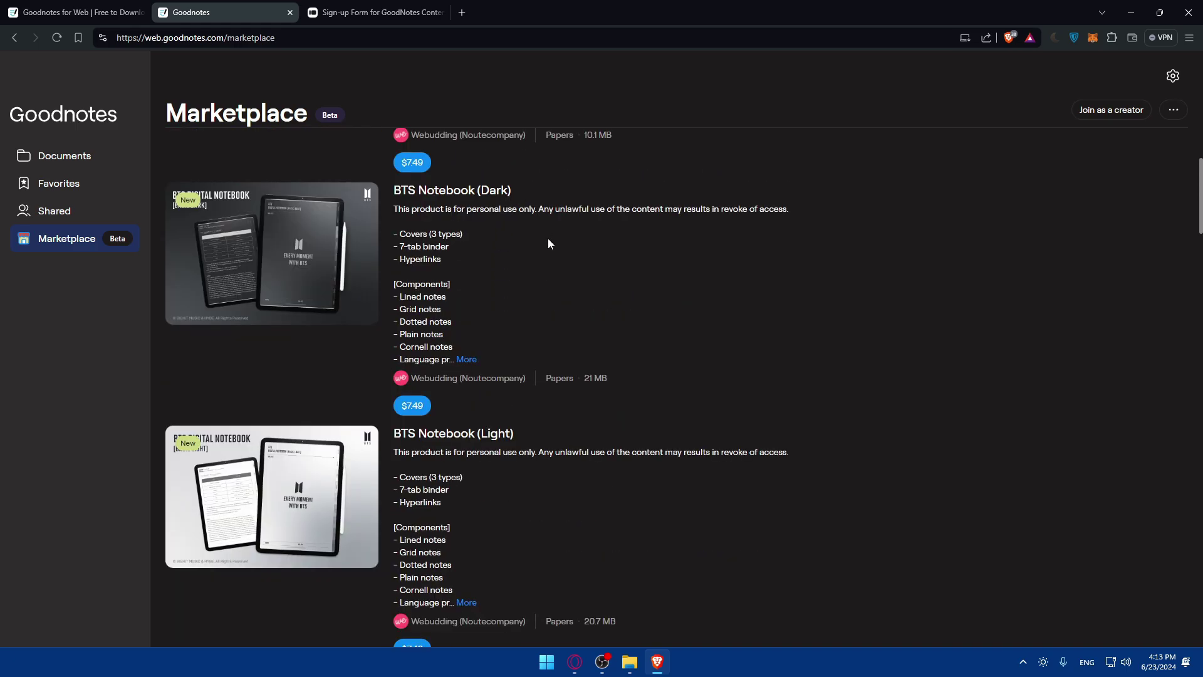
scroll(545, 316, up, 15)
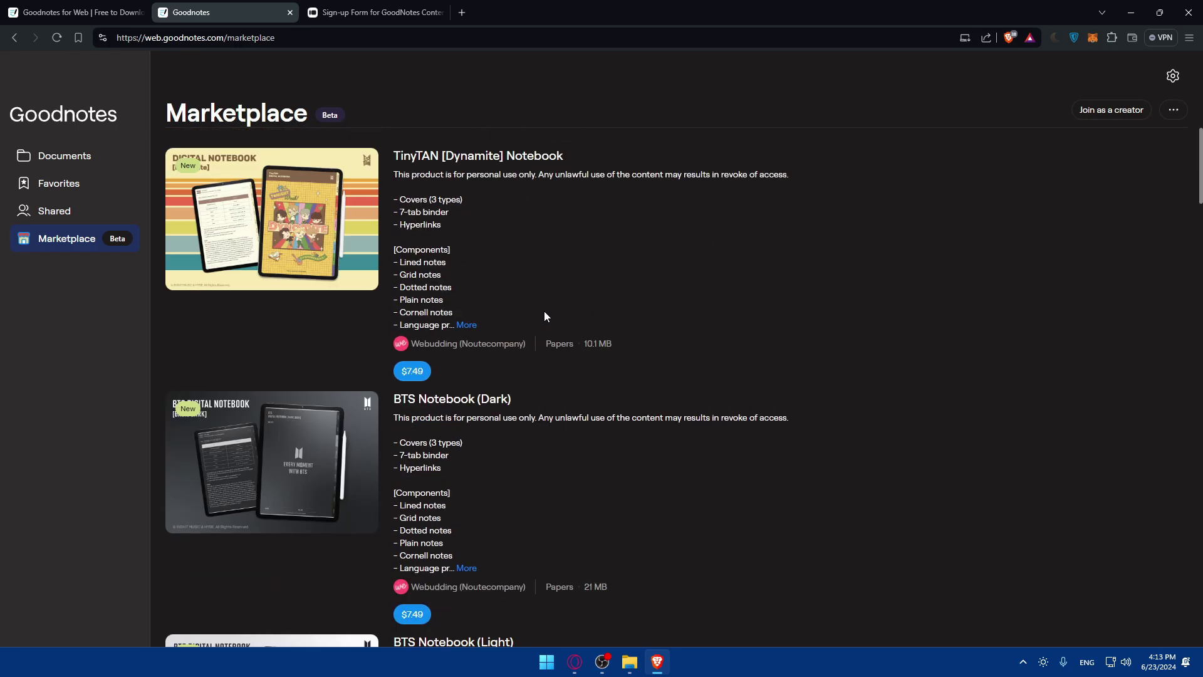